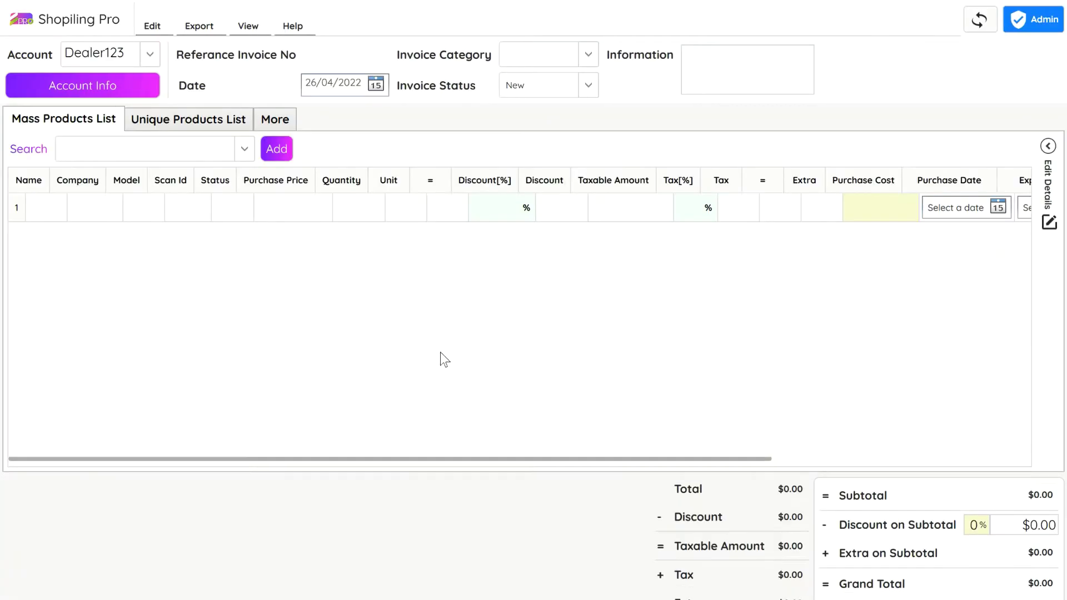
- Add the product Amul.15lit.Oil to the purchase invoice's mass products list with a quantity of 20
{"action": "left_click", "coordinate": [123, 148]}
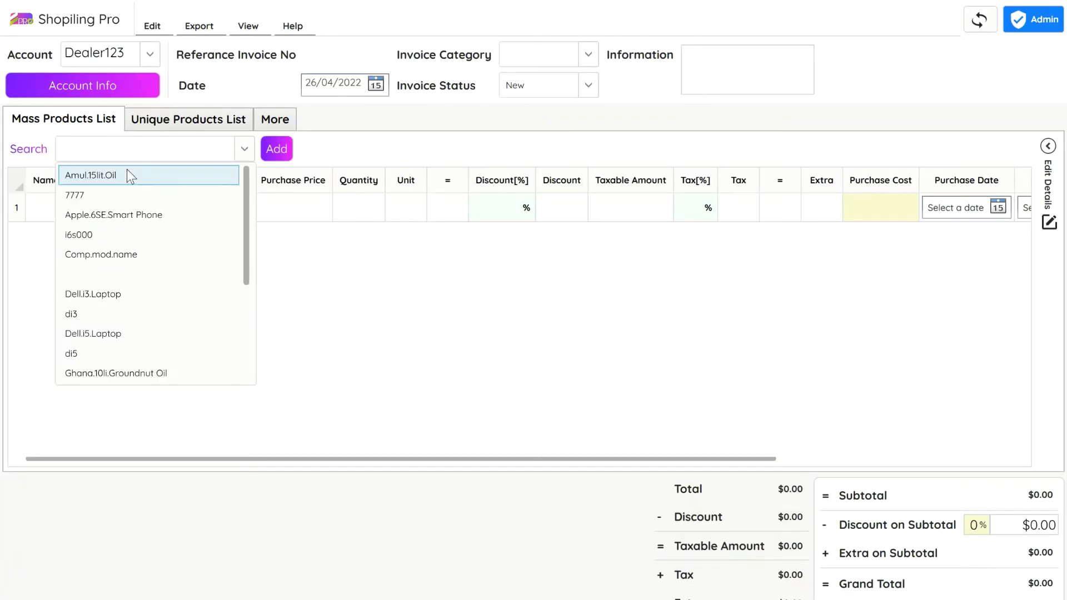
{"action": "left_click", "coordinate": [128, 175]}
{"action": "left_click", "coordinate": [284, 151]}
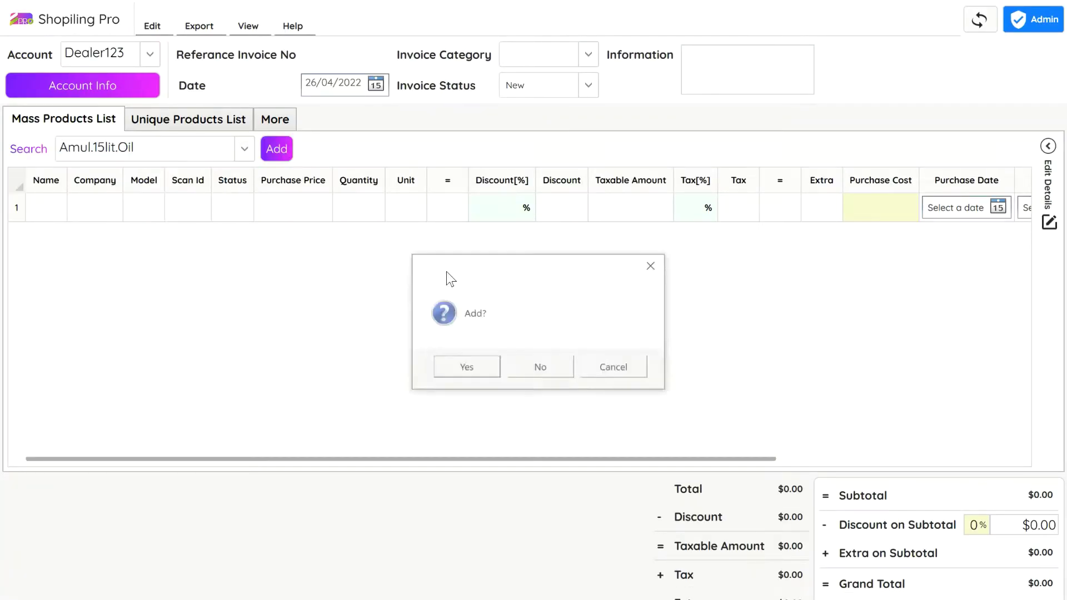
{"action": "left_click", "coordinate": [467, 365]}
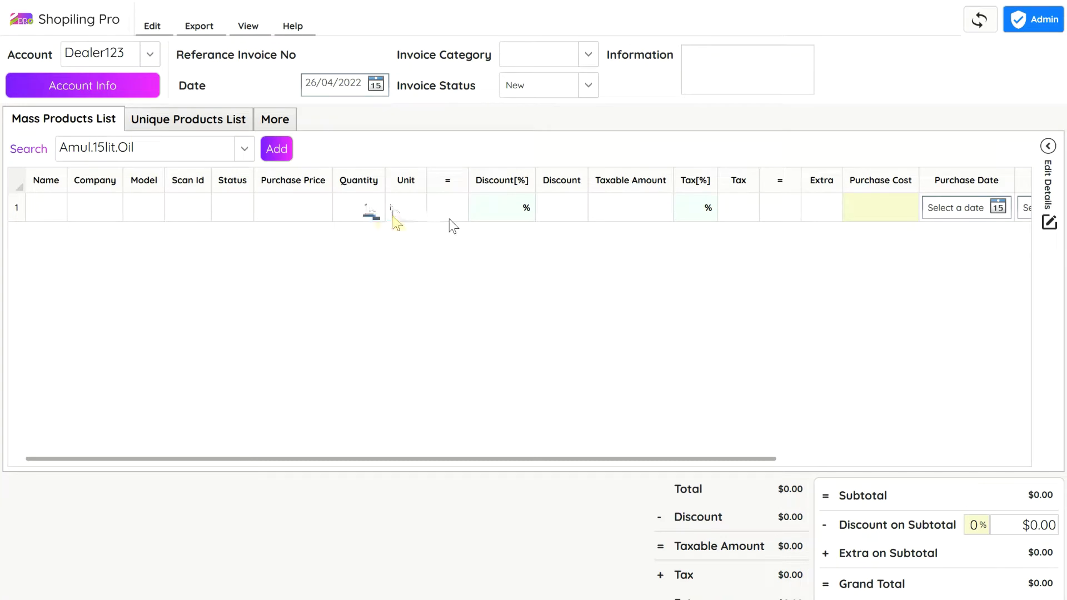
{"action": "type", "text": "20"}
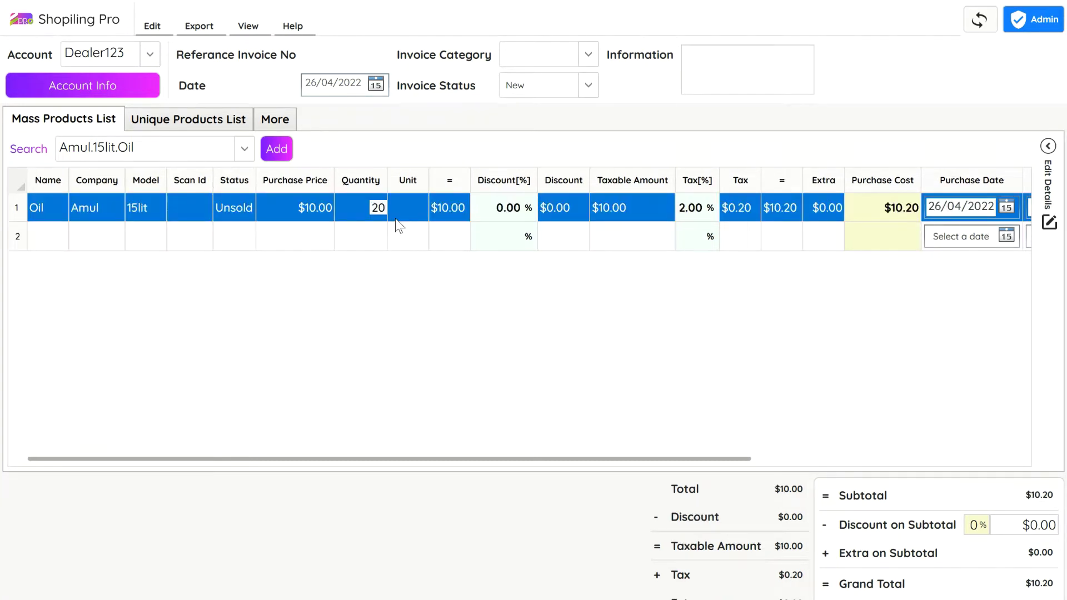
{"action": "key", "text": "Return"}
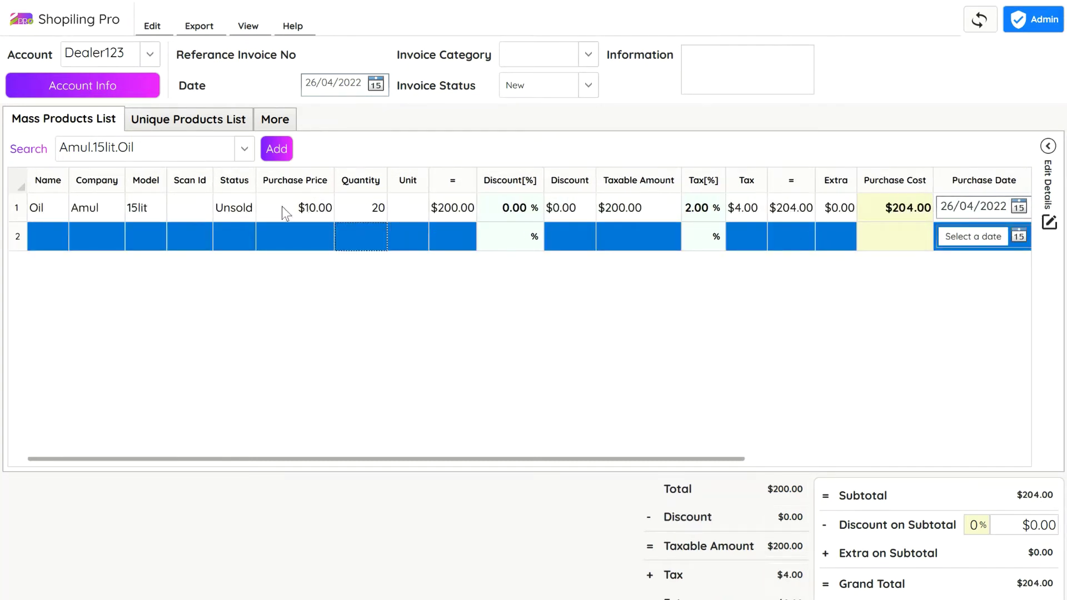
- Add the product Dell.i3.Laptop to the purchase invoice with a quantity of 2 and close the invoice
{"action": "left_click", "coordinate": [170, 149]}
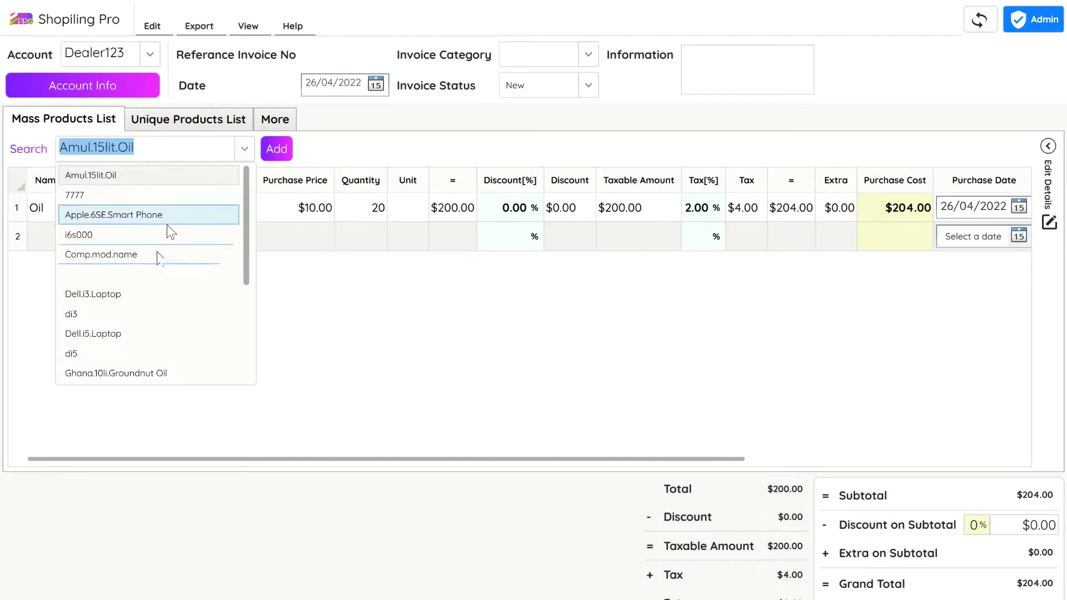
{"action": "left_click", "coordinate": [145, 296]}
{"action": "left_click", "coordinate": [277, 148]}
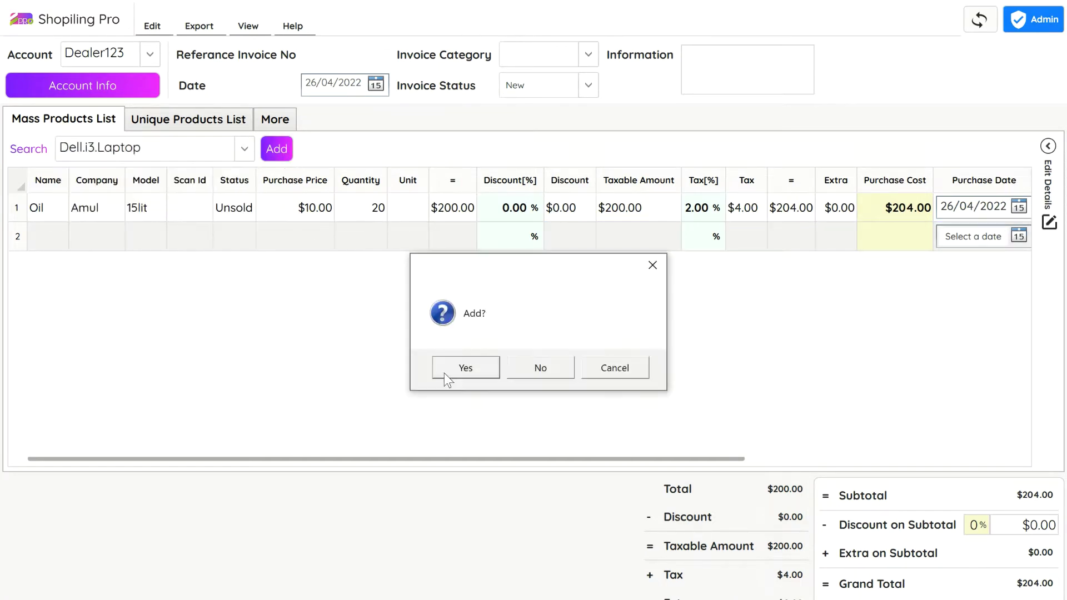
{"action": "left_click", "coordinate": [474, 368]}
{"action": "left_click", "coordinate": [396, 235]}
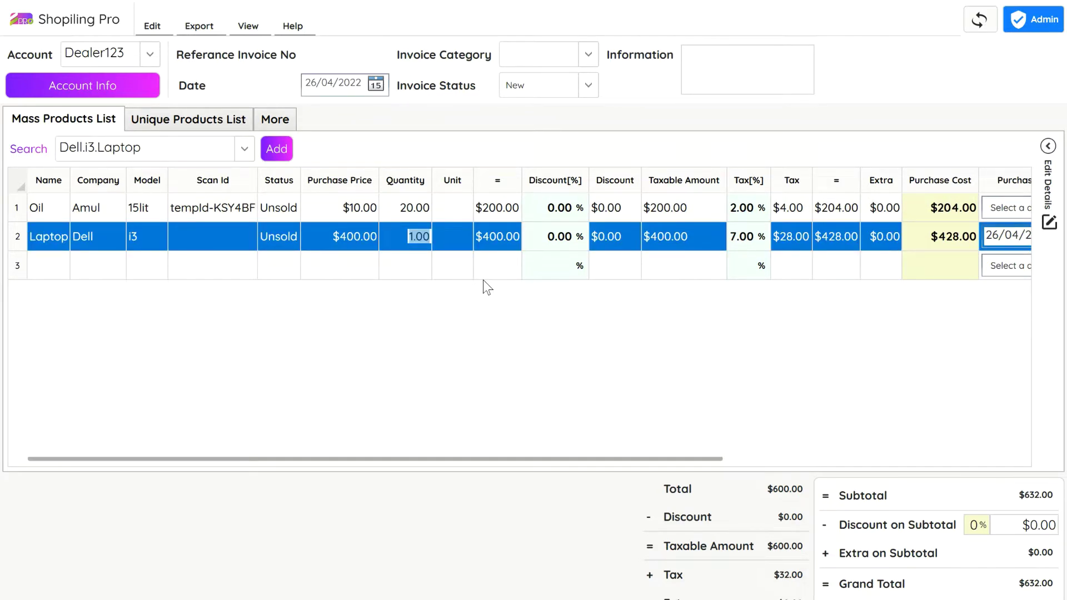
{"action": "type", "text": "2"}
{"action": "key", "text": "Return"}
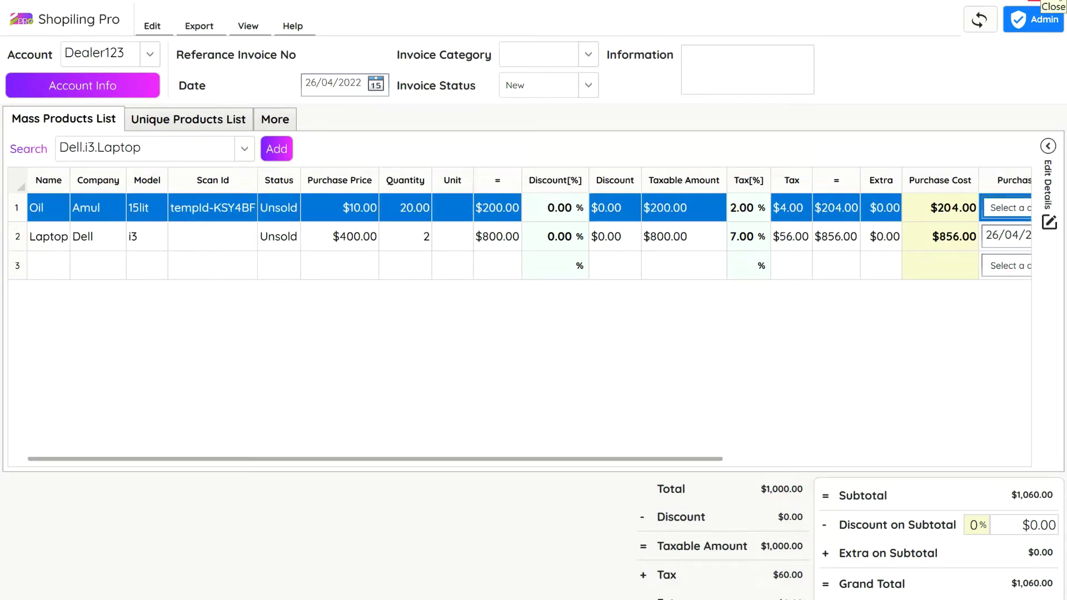
{"action": "left_click", "coordinate": [1058, 2]}
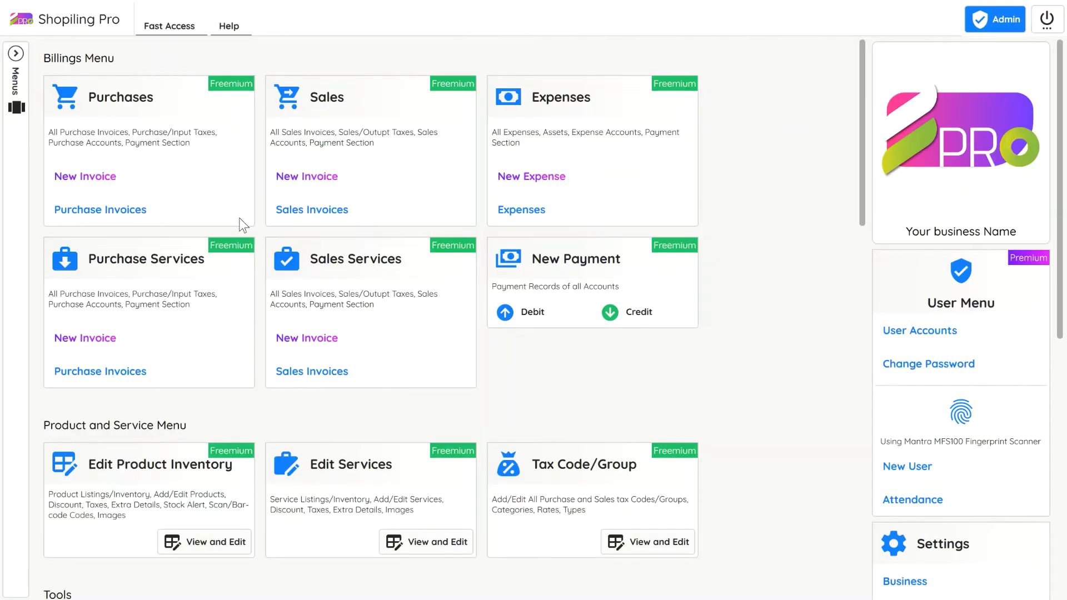
- Create a new purchase invoice for the existing account Dealer123
{"action": "left_click", "coordinate": [155, 179]}
{"action": "left_click", "coordinate": [411, 287]}
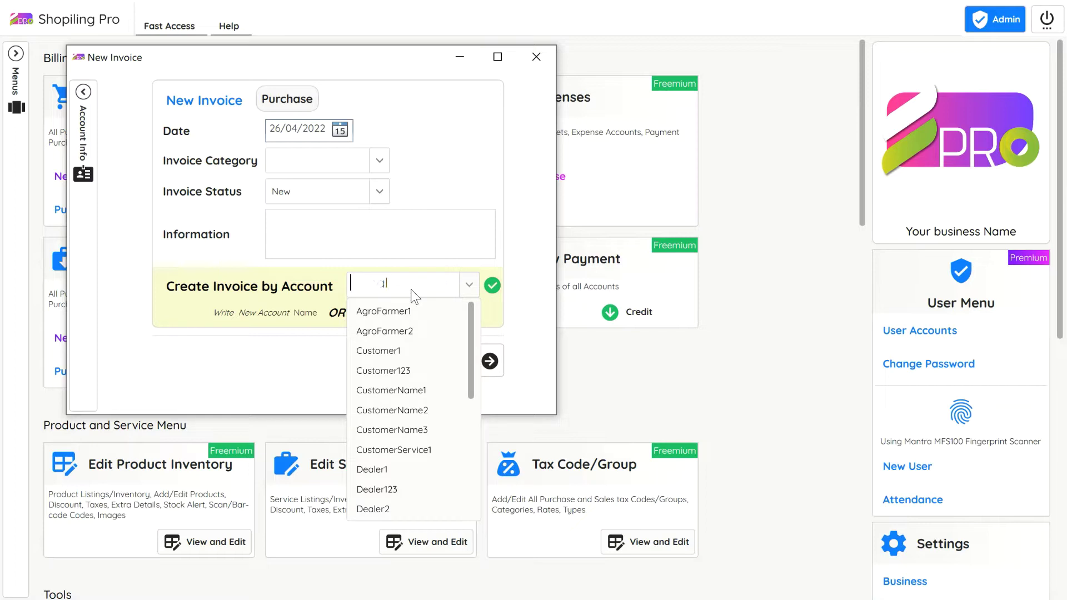
{"action": "type", "text": "Dealer123"}
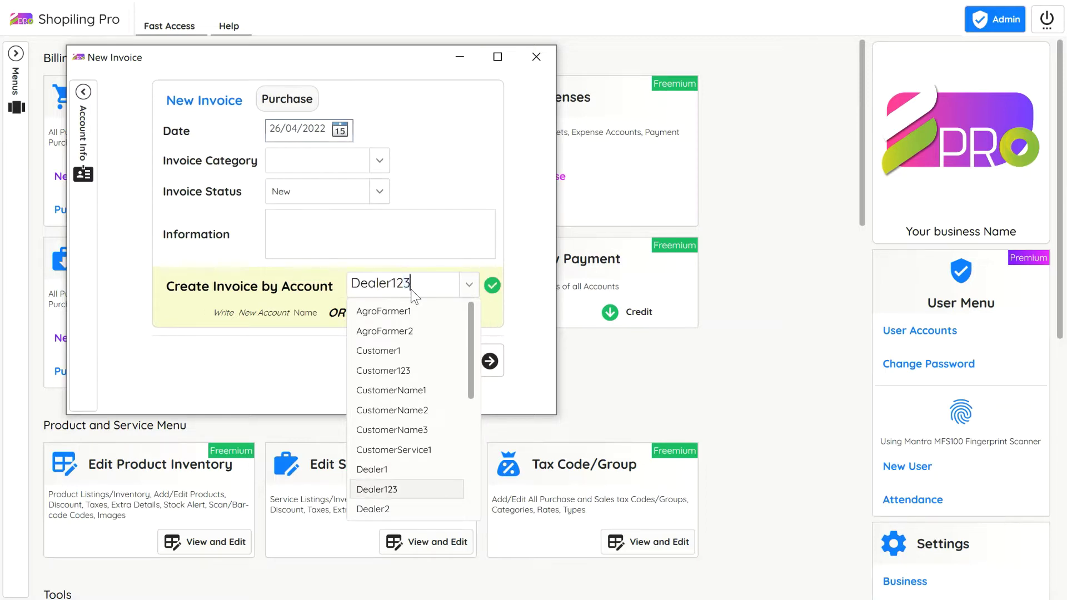
{"action": "key", "text": "Return"}
{"action": "left_click", "coordinate": [490, 367]}
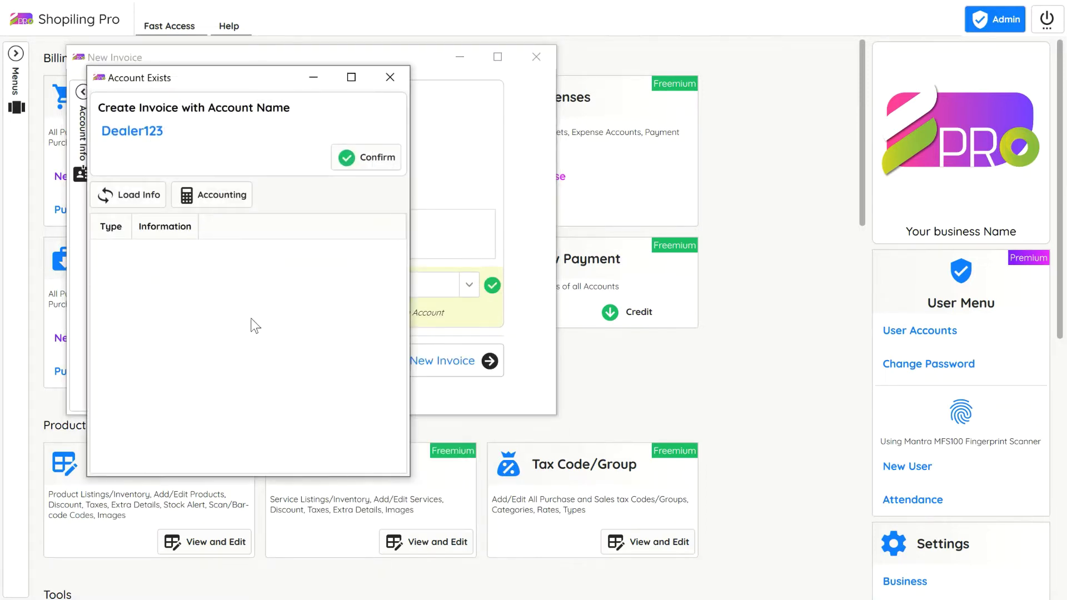
{"action": "left_click", "coordinate": [369, 157]}
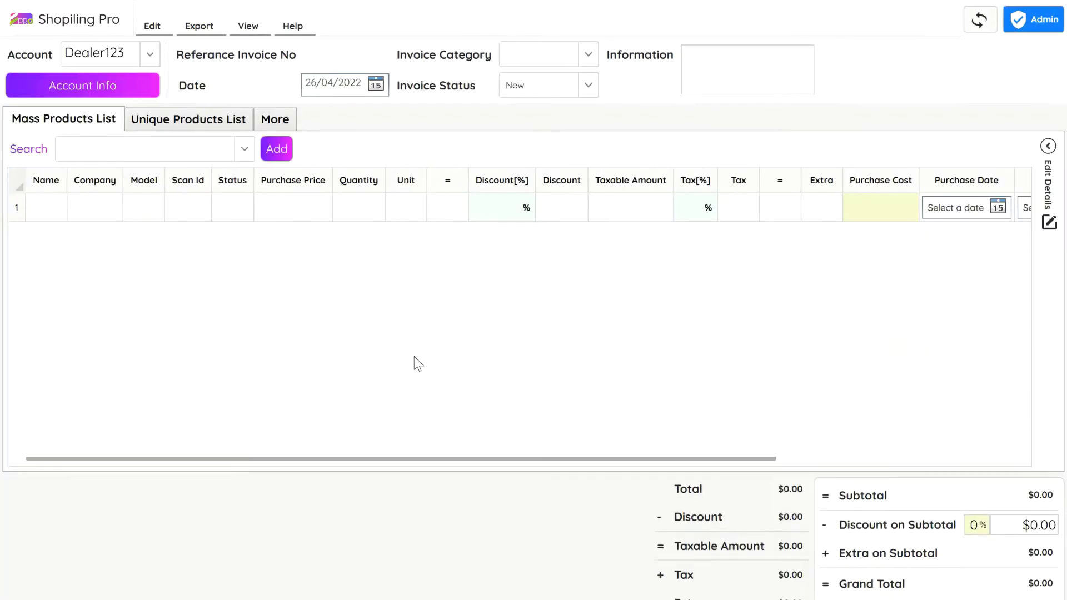
- Add Amul.15lit.Oil to the new purchase invoice with a quantity of 100 and close the invoice
{"action": "left_click", "coordinate": [135, 158]}
{"action": "left_click", "coordinate": [128, 170]}
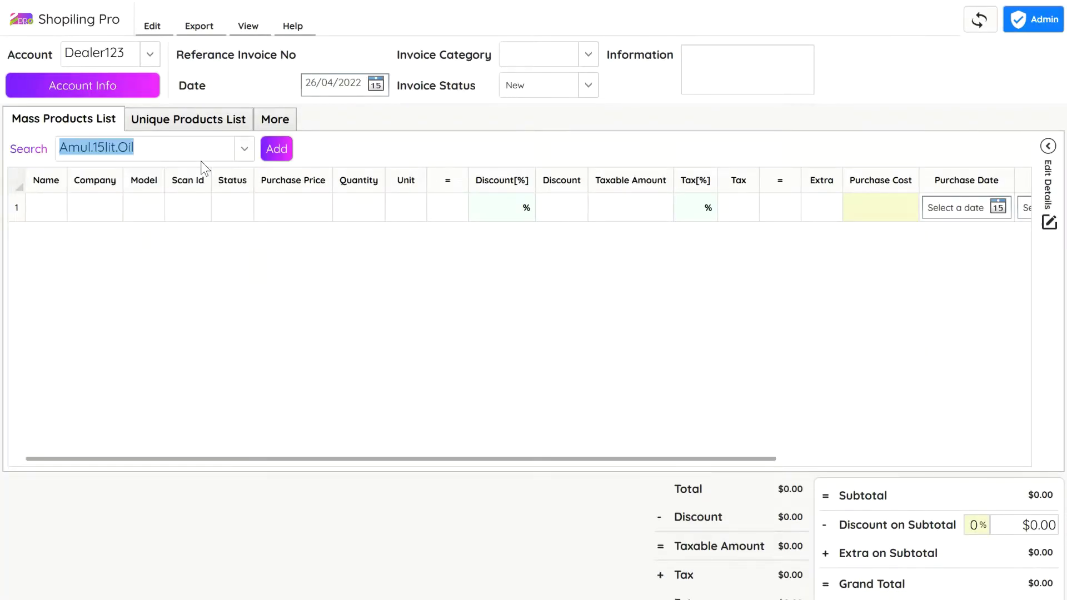
{"action": "left_click", "coordinate": [268, 151]}
{"action": "left_click", "coordinate": [469, 367]}
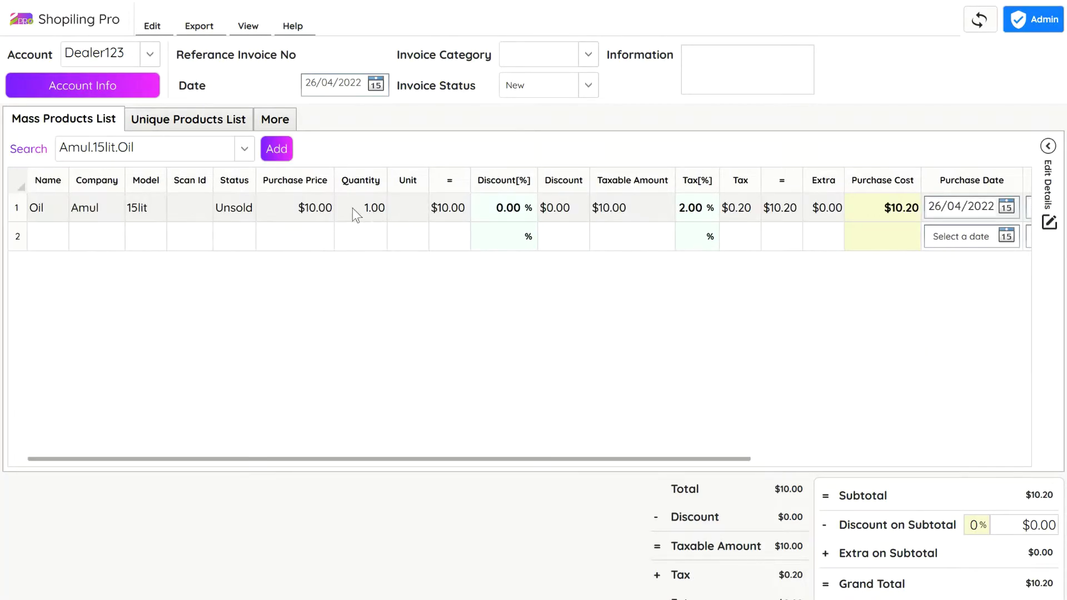
{"action": "left_click", "coordinate": [352, 207]}
{"action": "type", "text": "100"}
{"action": "key", "text": "Return"}
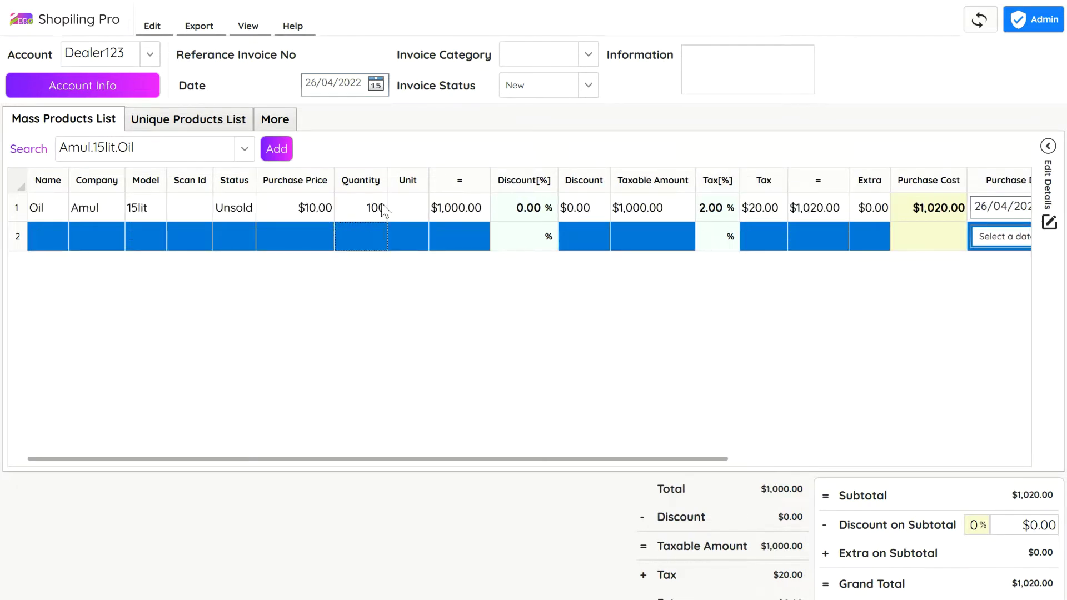
{"action": "left_click", "coordinate": [362, 208]}
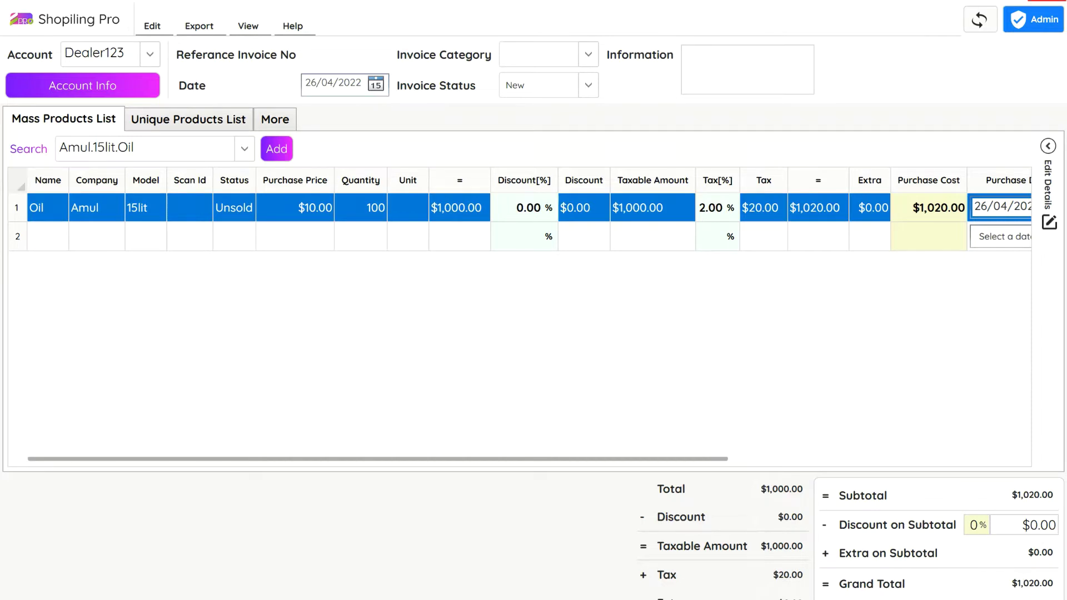
{"action": "left_click", "coordinate": [1037, 3]}
- View the list of purchase invoices and return to the main menu
{"action": "left_click", "coordinate": [209, 204]}
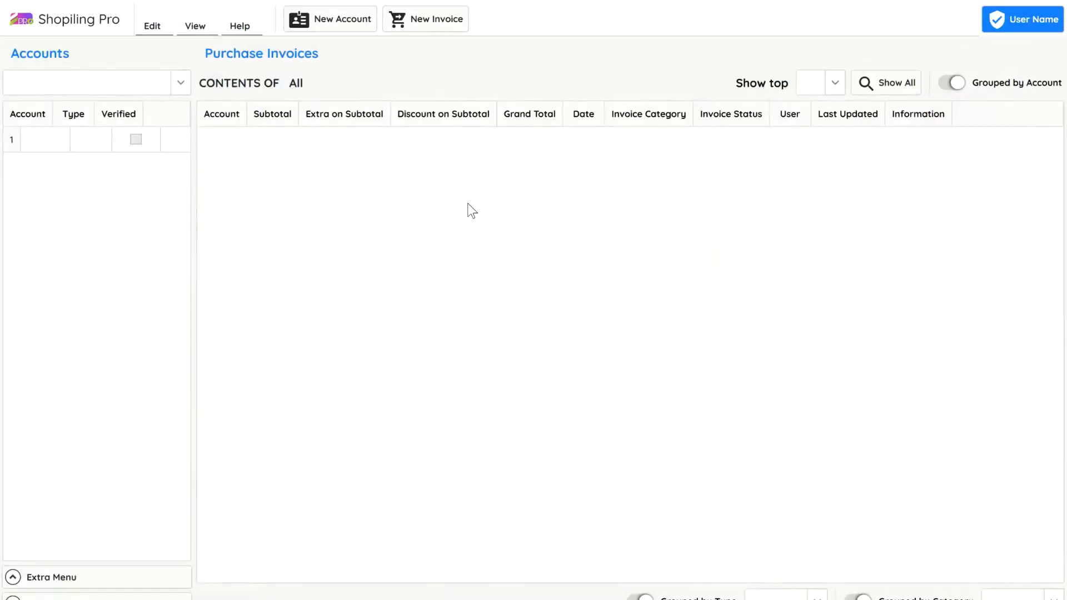
{"action": "left_click", "coordinate": [1045, 2]}
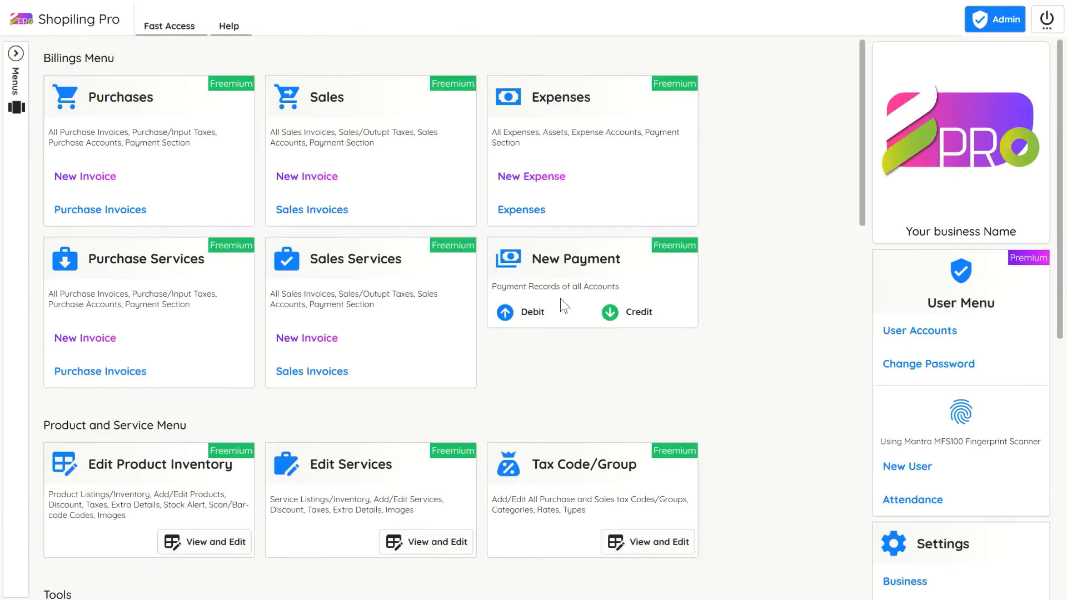
- Record a new debit payment of 1000 for the account Dealer123
{"action": "left_click", "coordinate": [567, 306]}
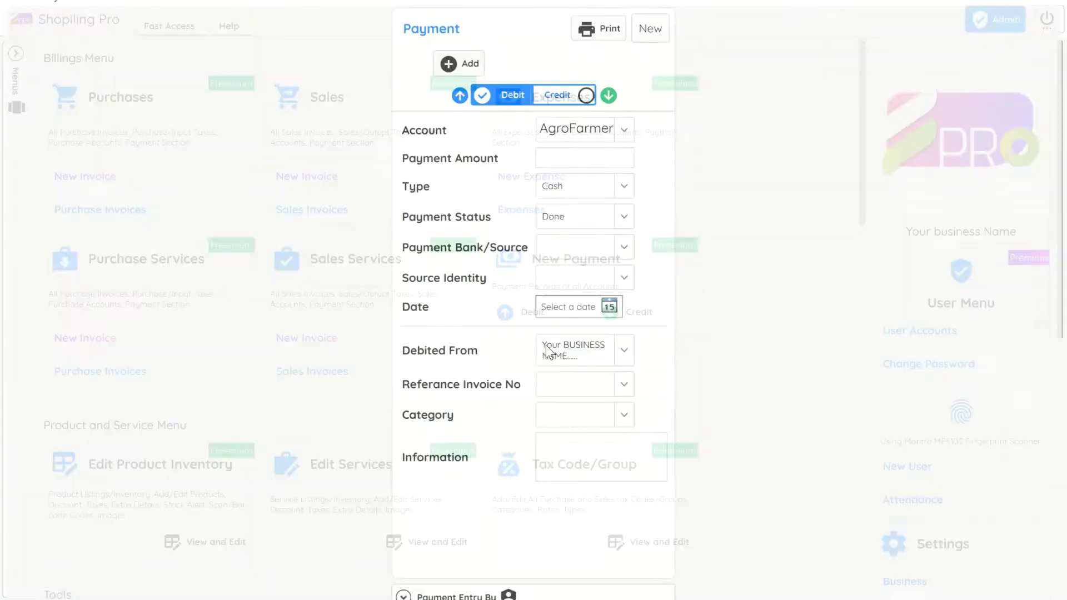
{"action": "double_click", "coordinate": [593, 128]}
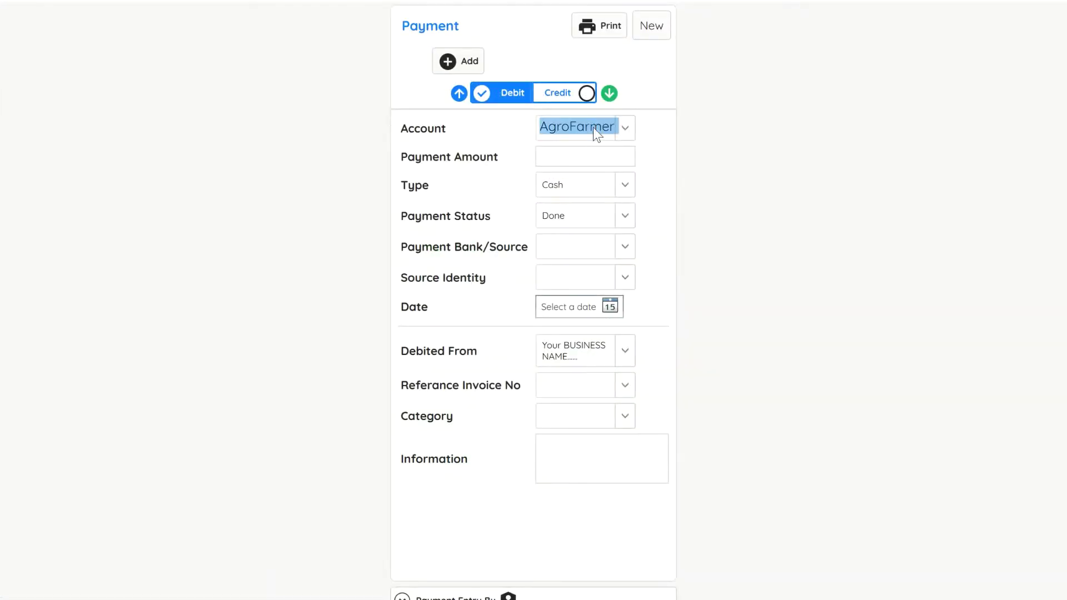
{"action": "type", "text": "De"}
{"action": "key", "text": "BackSpace"}
{"action": "type", "text": "ea"}
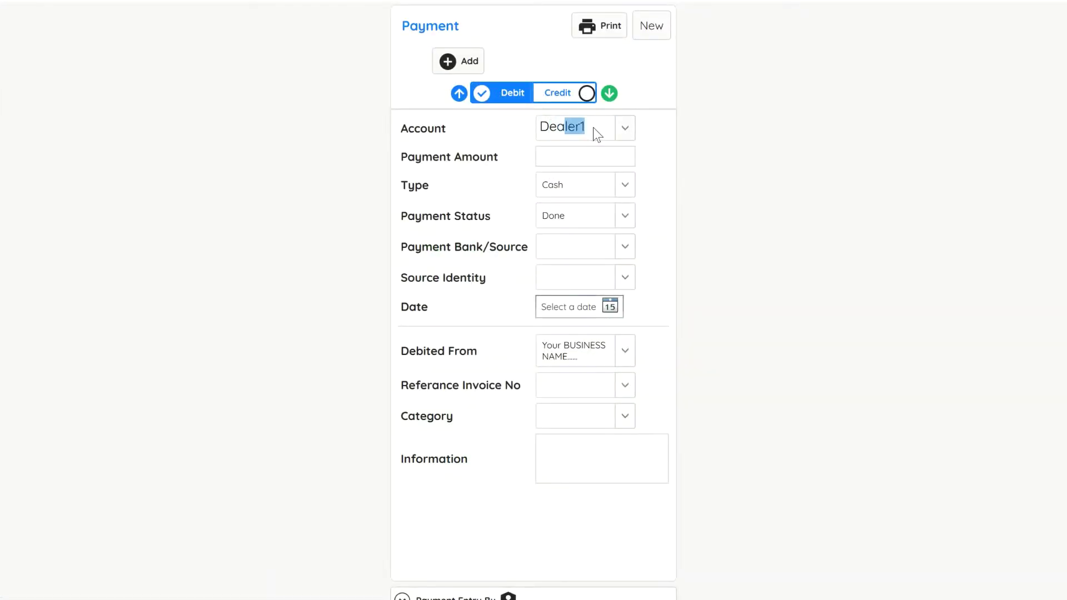
{"action": "type", "text": "ler123"}
{"action": "key", "text": "Tab"}
{"action": "type", "text": "1000"}
{"action": "left_click", "coordinate": [471, 64]}
{"action": "left_click", "coordinate": [457, 373]}
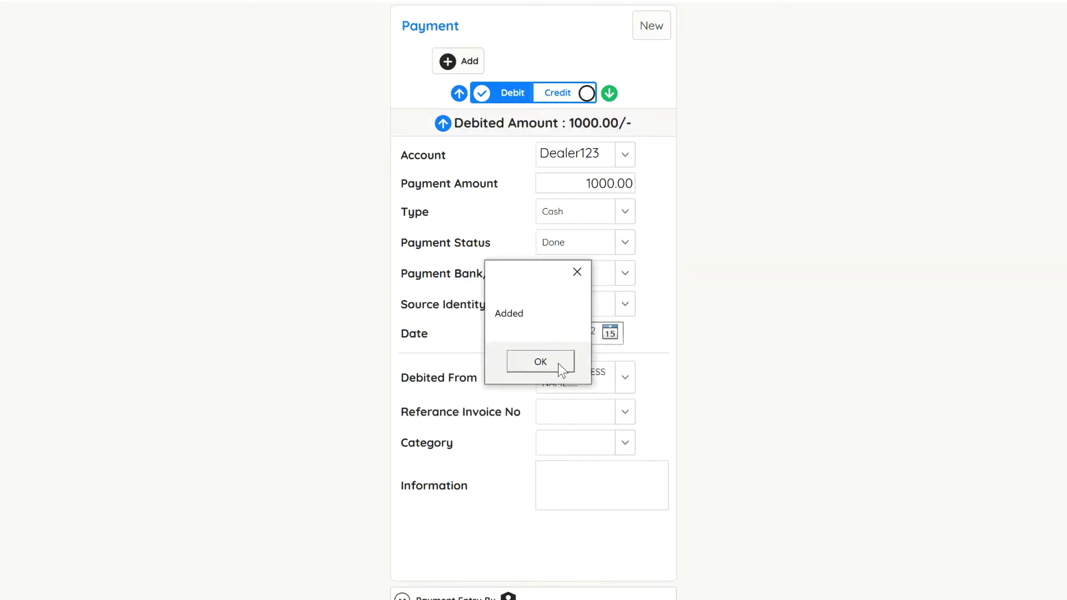
{"action": "left_click", "coordinate": [540, 362]}
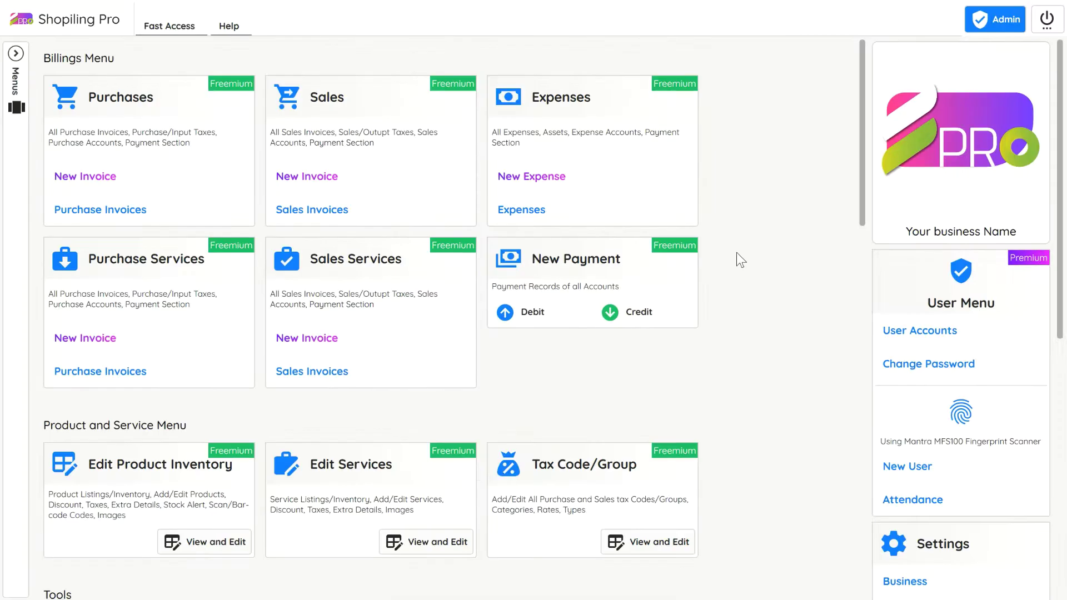
- Create the Accounting and Balance report for All Accounts and examine the account rows and totals
{"action": "scroll", "coordinate": [738, 251], "scroll_direction": "down", "scroll_amount": 3}
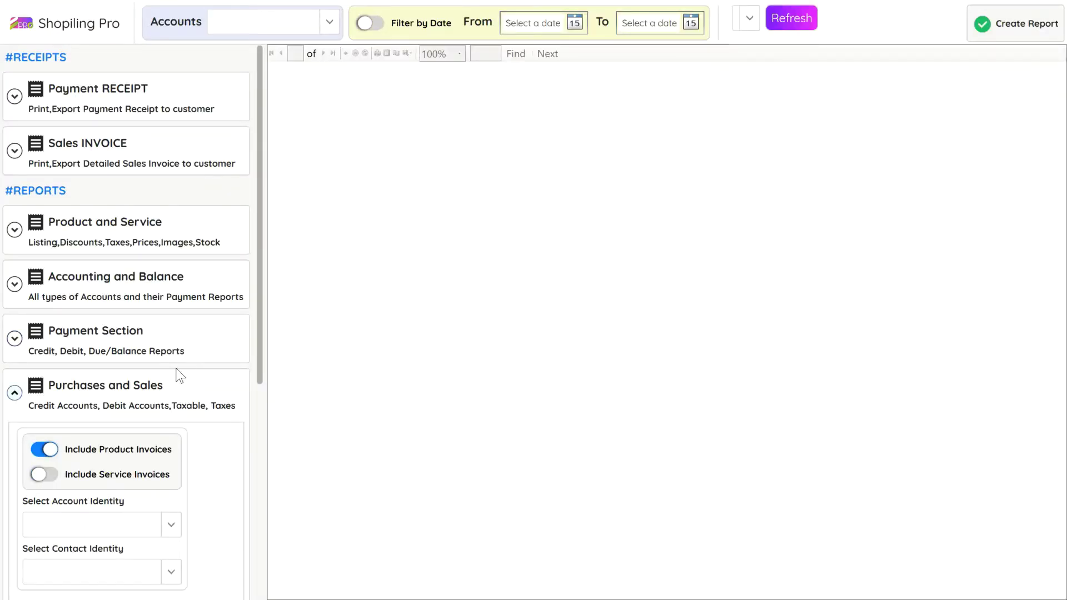
{"action": "left_click", "coordinate": [159, 295]}
{"action": "left_click", "coordinate": [126, 329]}
{"action": "left_click", "coordinate": [977, 39]}
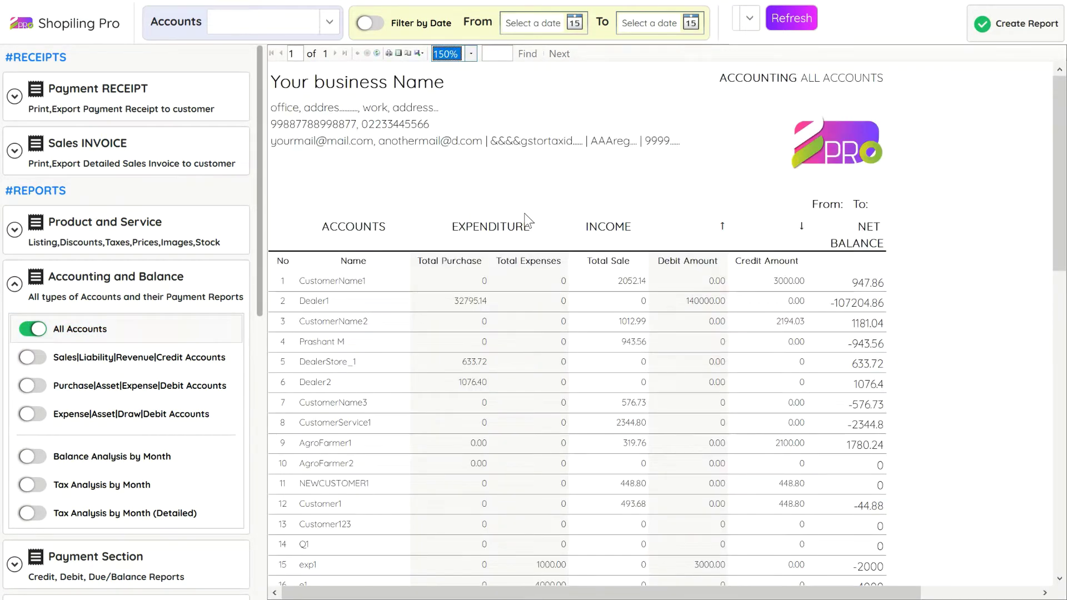
{"action": "scroll", "coordinate": [583, 226], "scroll_direction": "down", "scroll_amount": 7}
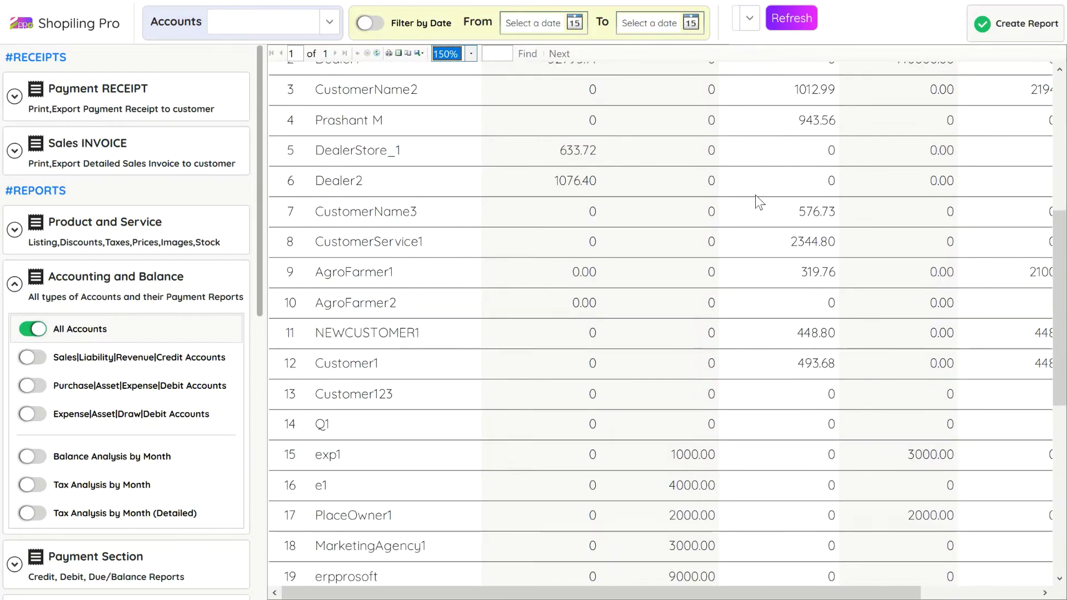
{"action": "scroll", "coordinate": [756, 195], "scroll_direction": "down", "scroll_amount": 5}
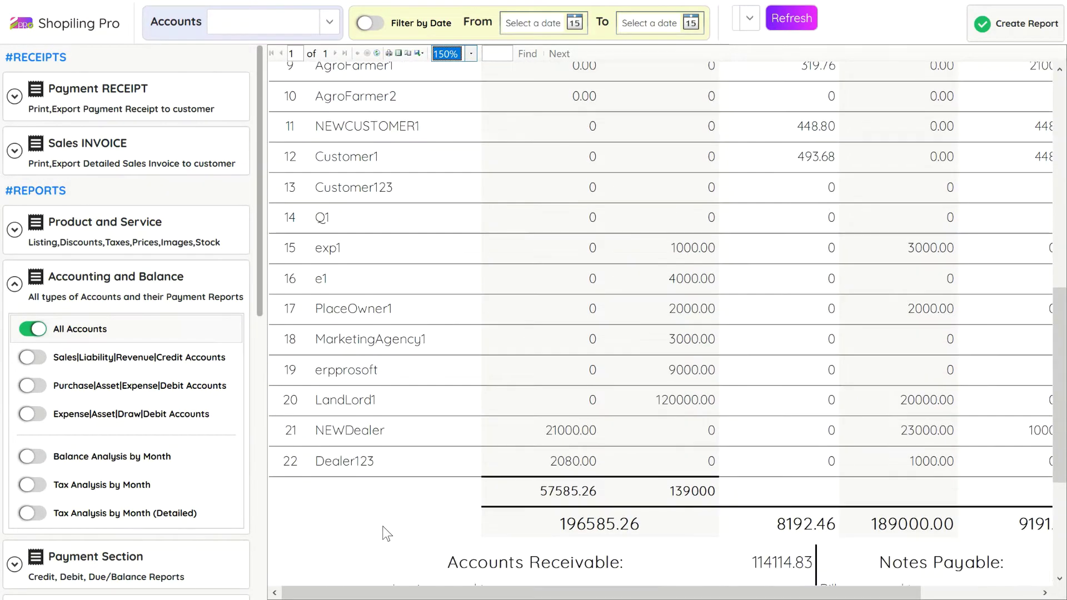
{"action": "left_click_drag", "start_coordinate": [425, 593], "coordinate": [492, 593]}
{"action": "scroll", "coordinate": [498, 506], "scroll_direction": "up", "scroll_amount": 1}
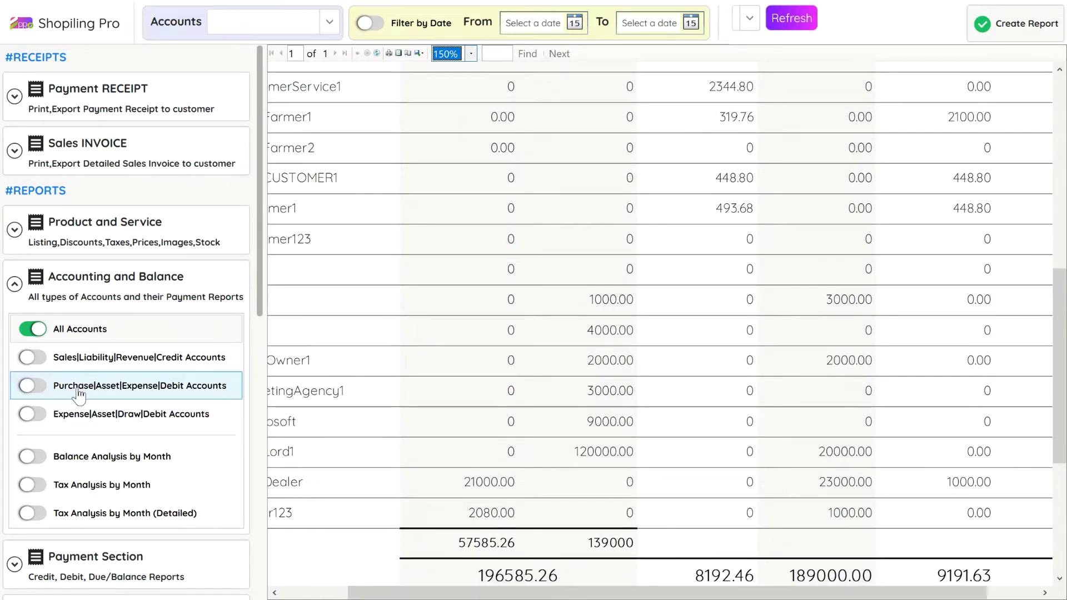
- Create the Accounting and Balance report for Purchase|Asset|Expense|Debit Accounts and examine its columns
{"action": "left_click", "coordinate": [31, 385]}
{"action": "left_click", "coordinate": [1012, 28]}
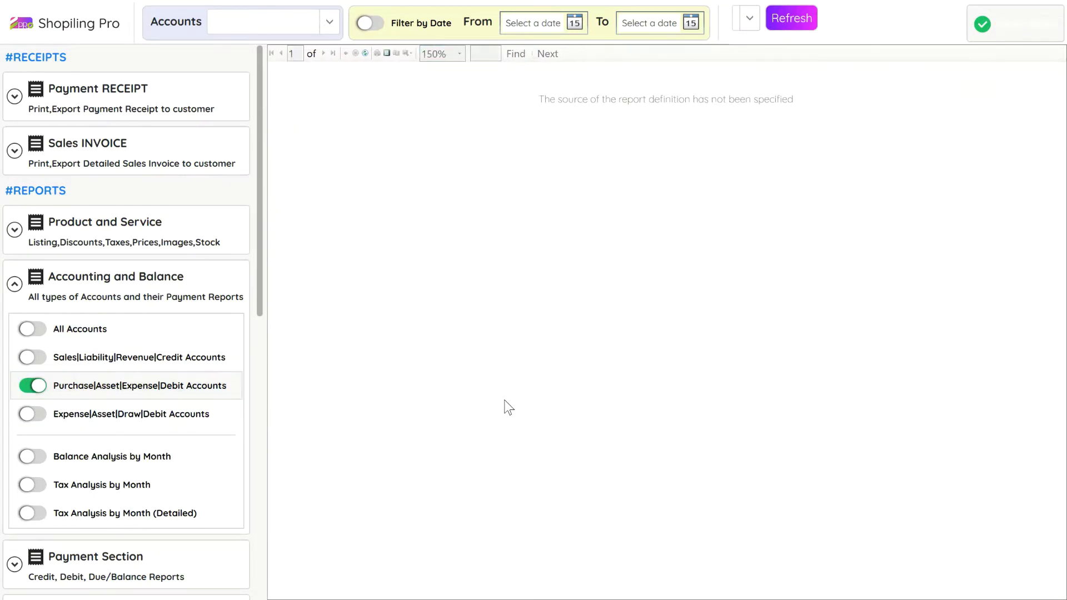
{"action": "scroll", "coordinate": [502, 406], "scroll_direction": "down", "scroll_amount": 3}
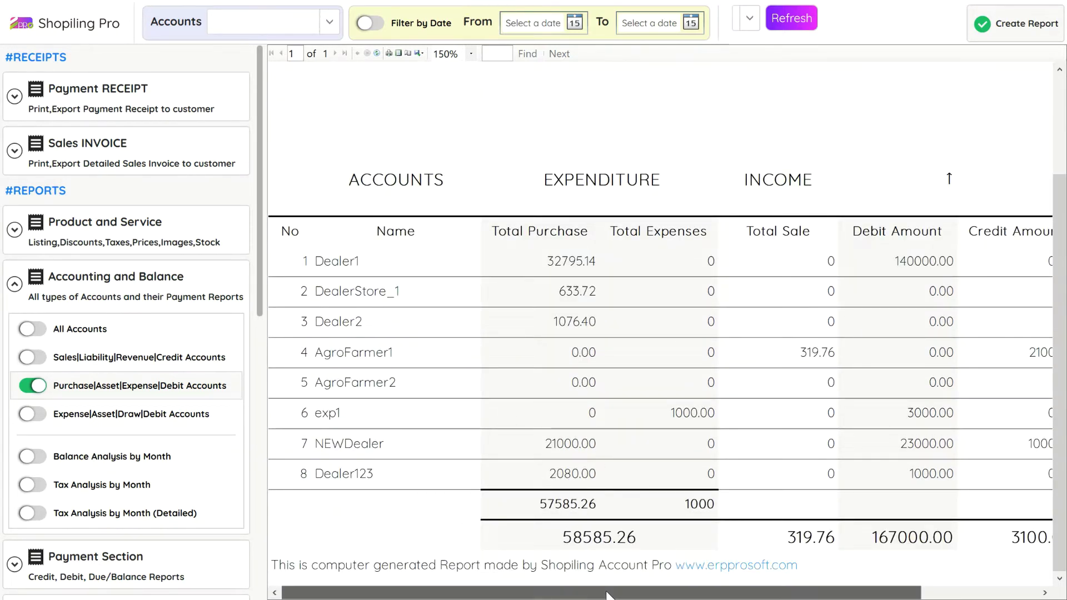
{"action": "left_click_drag", "start_coordinate": [608, 596], "coordinate": [725, 596]}
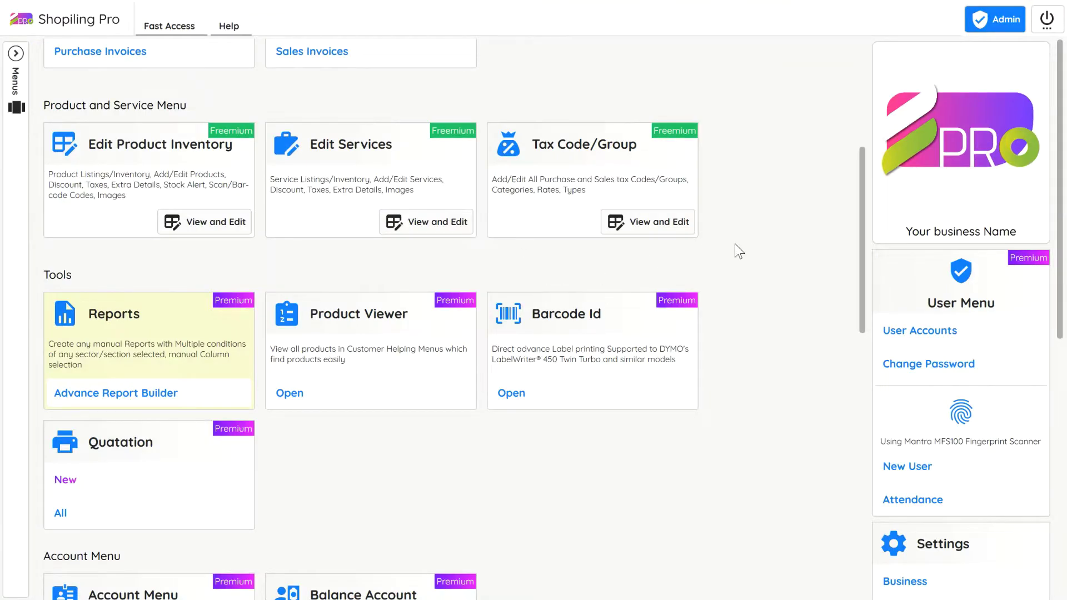
- Record a new debit payment of 2000 for the account Dealer123
{"action": "scroll", "coordinate": [782, 276], "scroll_direction": "up", "scroll_amount": 5}
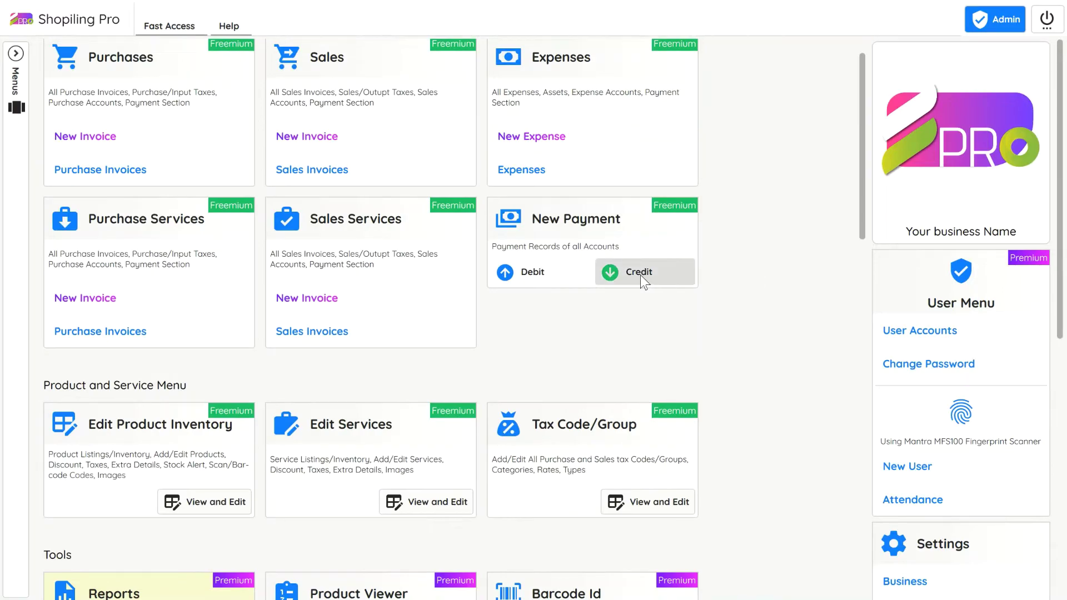
{"action": "left_click", "coordinate": [640, 275]}
{"action": "left_click", "coordinate": [591, 127]}
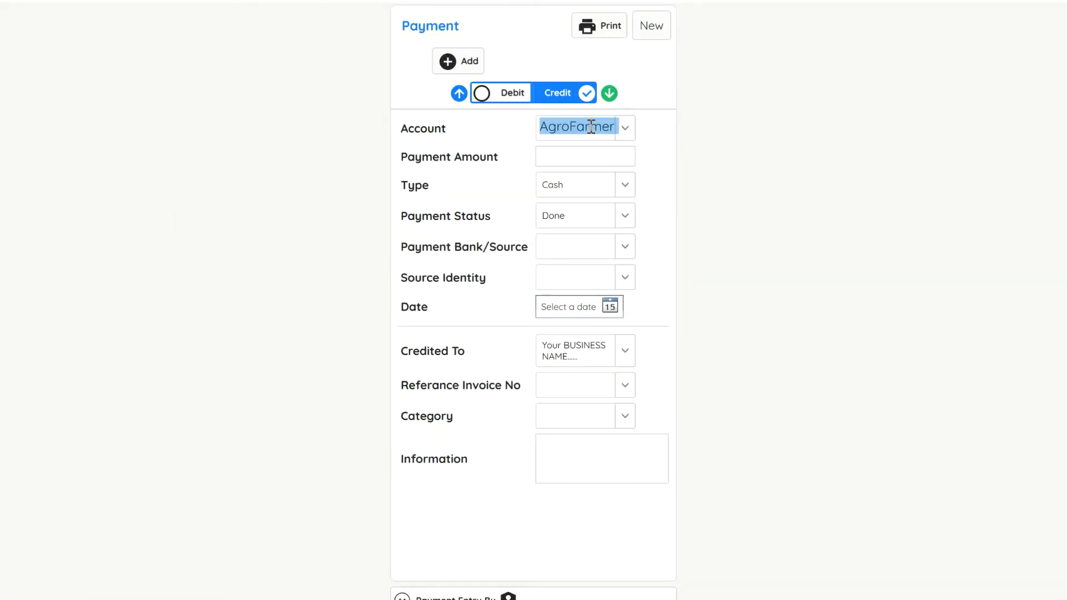
{"action": "type", "text": "Dealer123"}
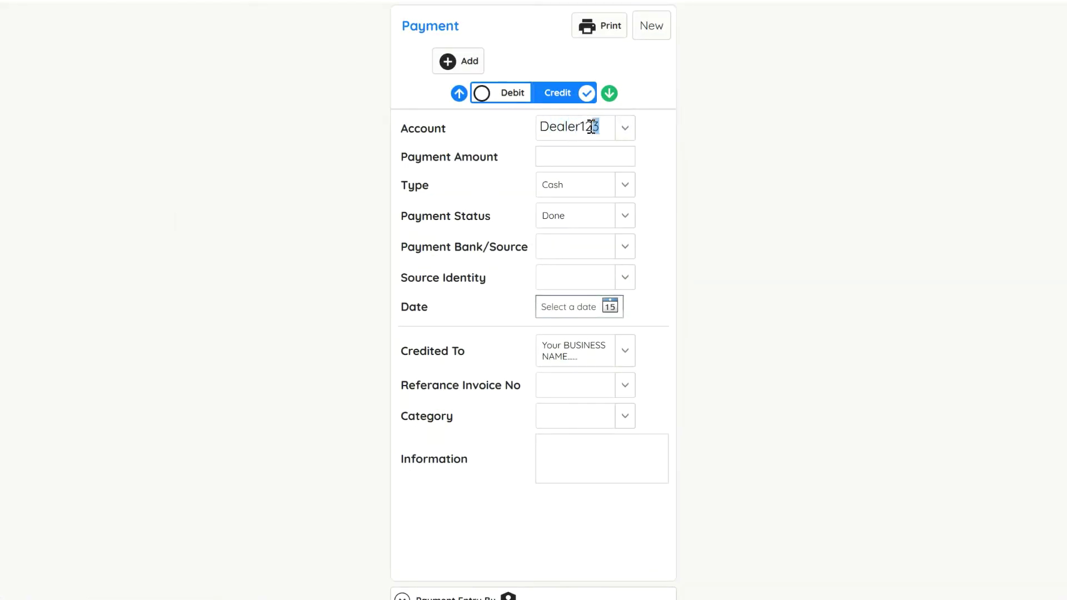
{"action": "left_click", "coordinate": [596, 156]}
{"action": "type", "text": "2000"}
{"action": "left_click", "coordinate": [488, 95]}
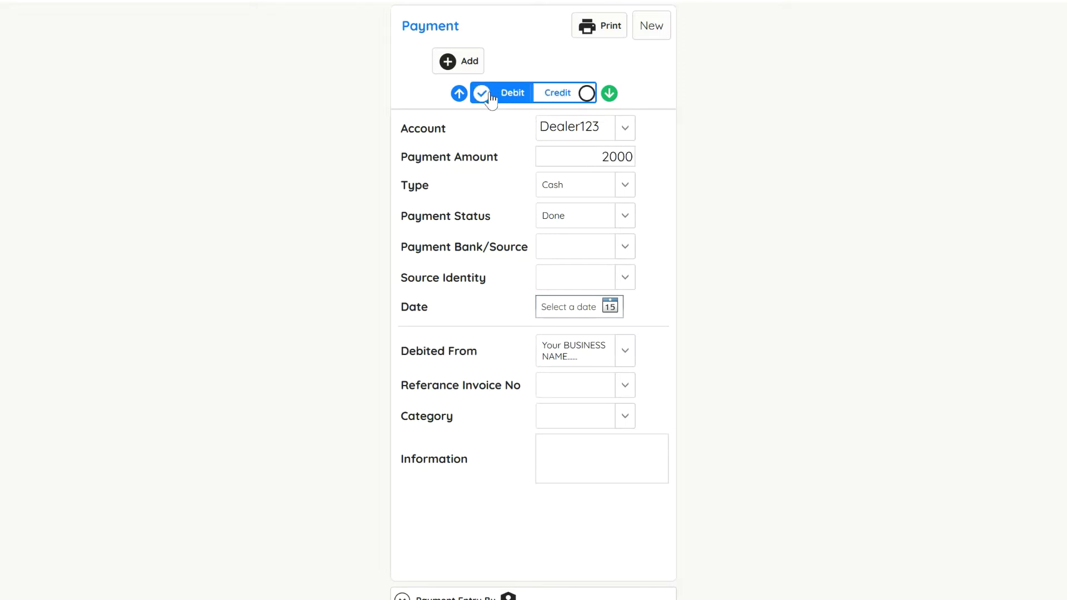
{"action": "left_click", "coordinate": [456, 61]}
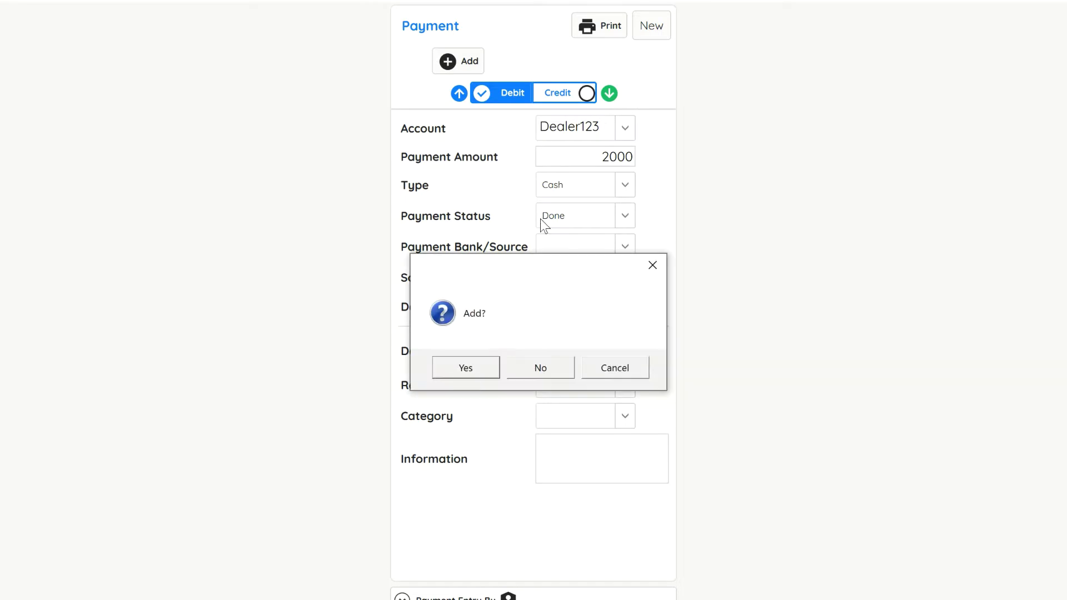
{"action": "left_click", "coordinate": [475, 368]}
{"action": "left_click", "coordinate": [543, 362]}
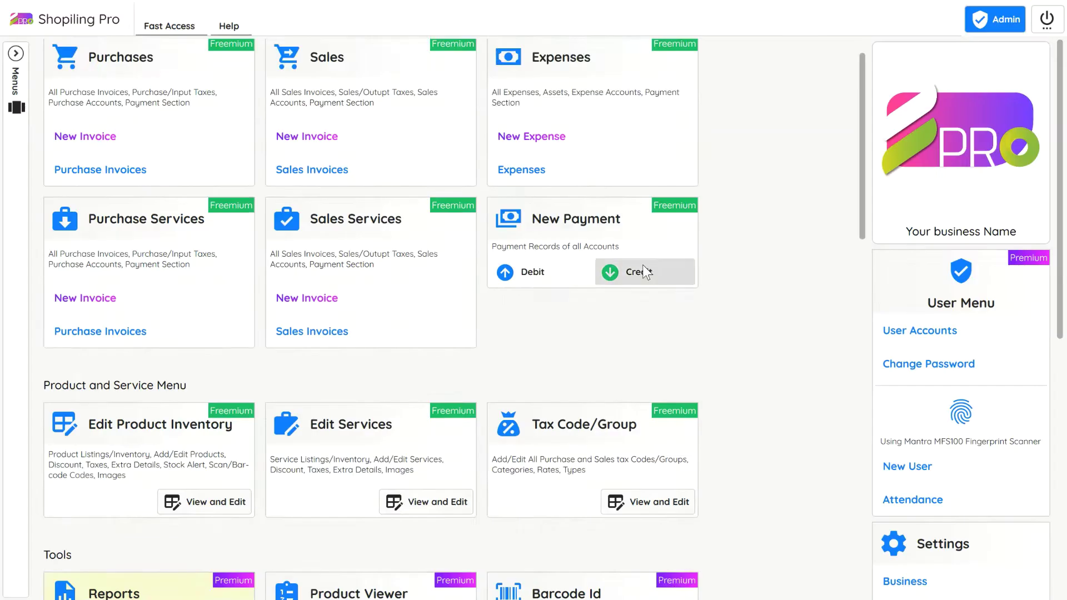
- Recreate the Purchase|Asset|Expense|Debit Accounts report and examine the net balance of Dealer123
{"action": "scroll", "coordinate": [731, 312], "scroll_direction": "down", "scroll_amount": 6}
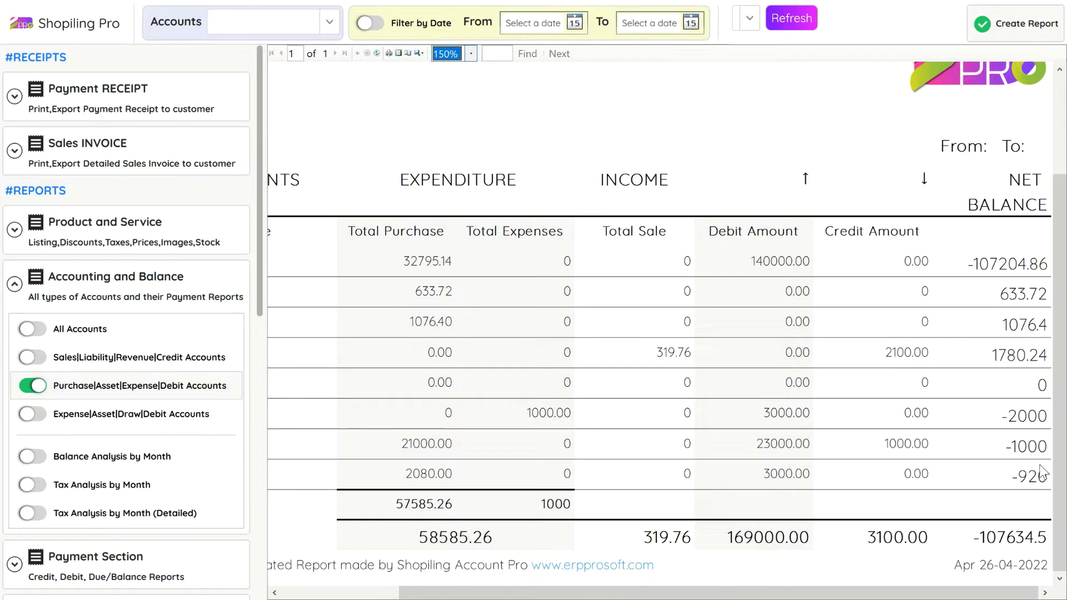
{"action": "left_click", "coordinate": [1021, 489]}
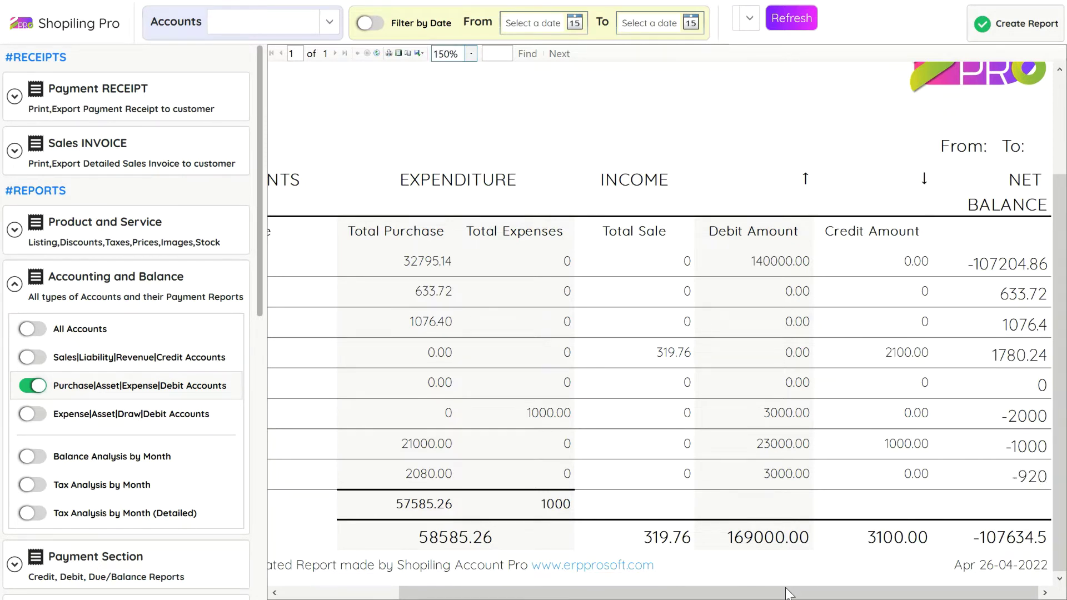
{"action": "left_click_drag", "start_coordinate": [788, 594], "coordinate": [671, 594]}
{"action": "left_click_drag", "start_coordinate": [814, 585], "coordinate": [1056, 596]}
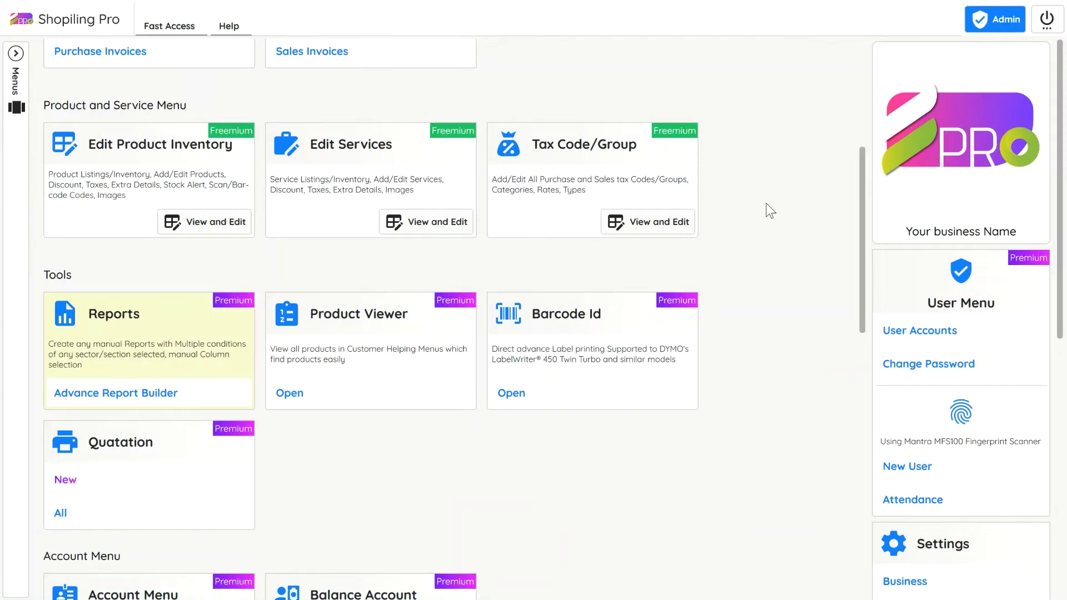
- Record a new credit payment of 920 for the account Dealer123 and return to the main menu
{"action": "scroll", "coordinate": [770, 210], "scroll_direction": "up", "scroll_amount": 5}
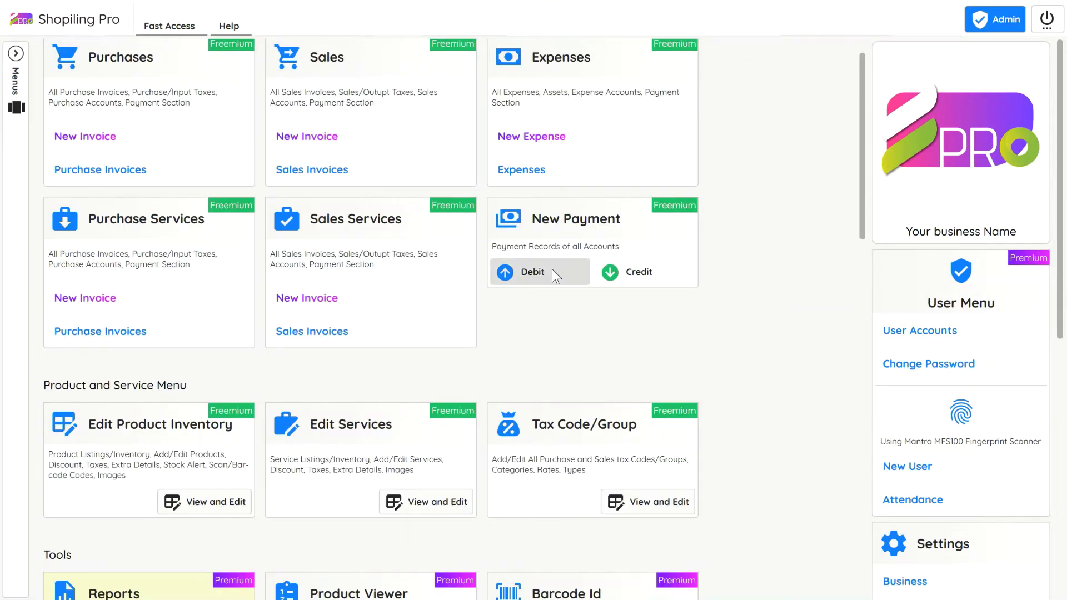
{"action": "left_click", "coordinate": [553, 272]}
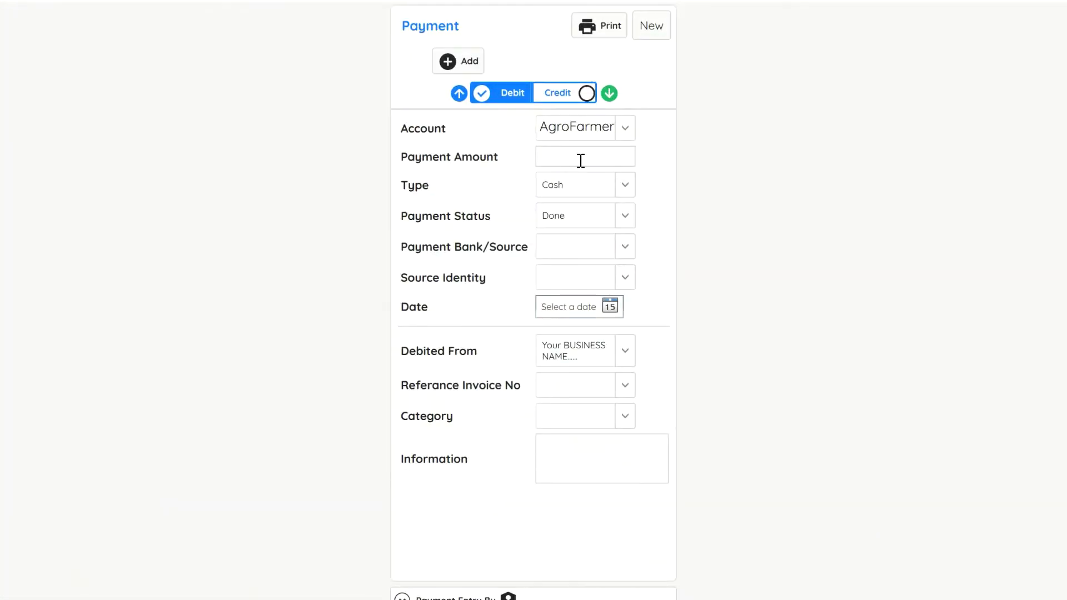
{"action": "type", "text": "920"}
{"action": "key", "text": "shift+Tab"}
{"action": "type", "text": "Dealer123"}
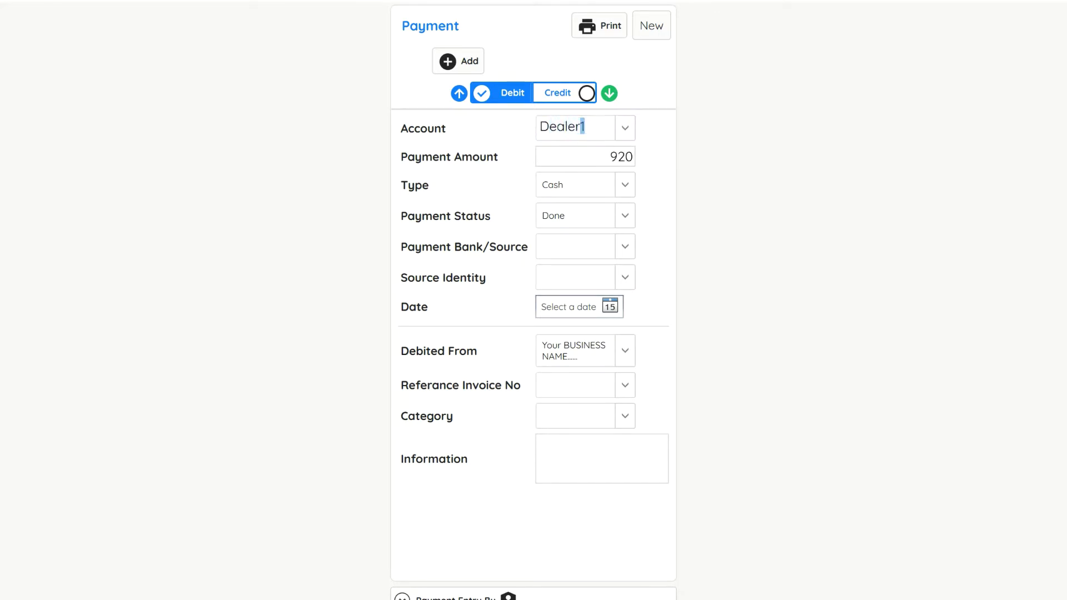
{"action": "left_click", "coordinate": [563, 97]}
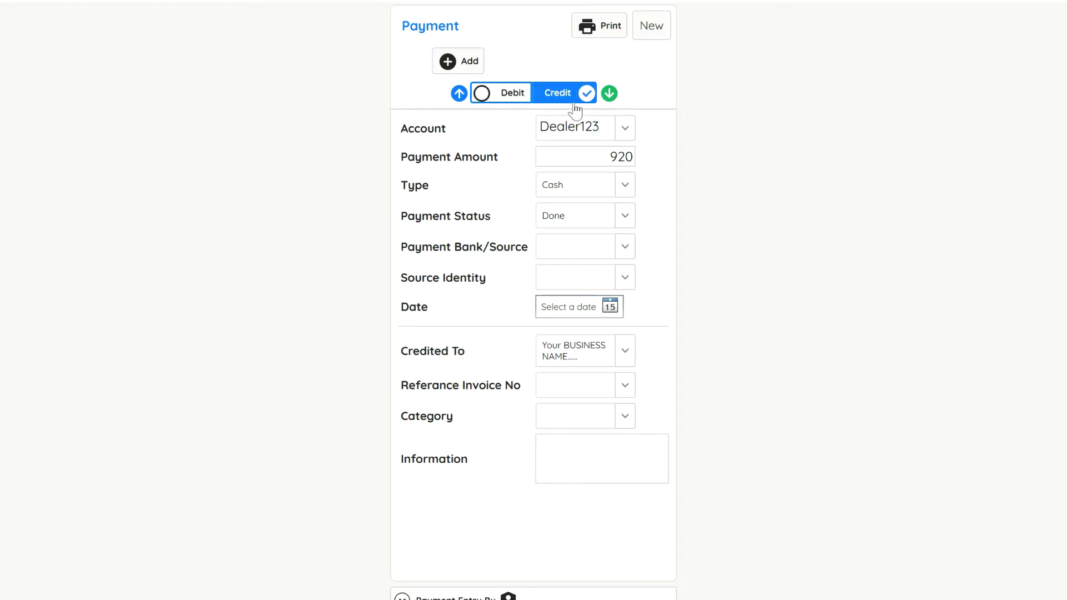
{"action": "left_click", "coordinate": [452, 59]}
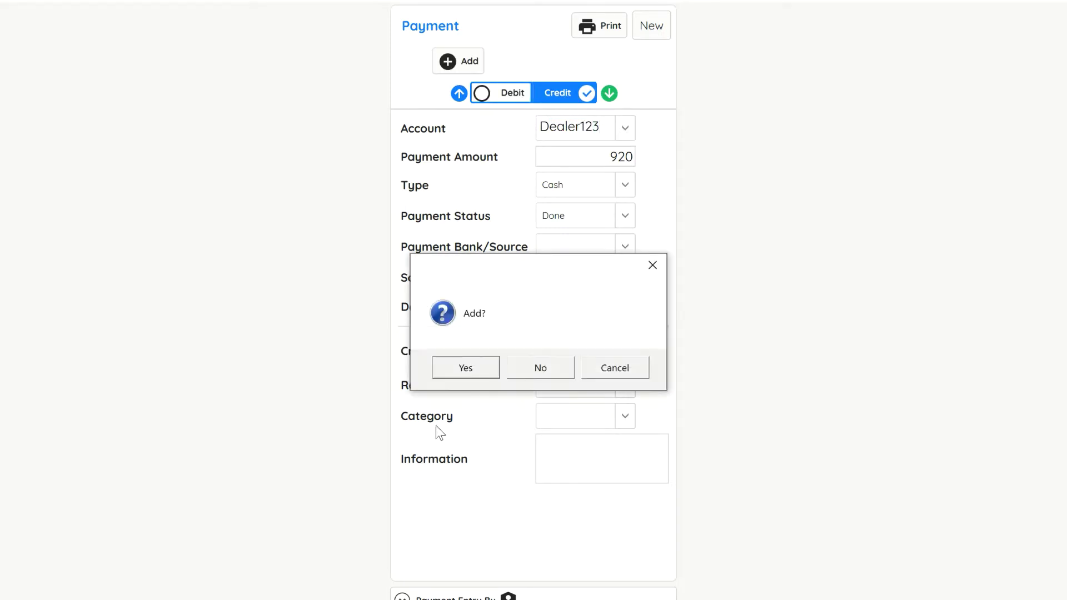
{"action": "left_click", "coordinate": [466, 368]}
{"action": "left_click", "coordinate": [541, 367]}
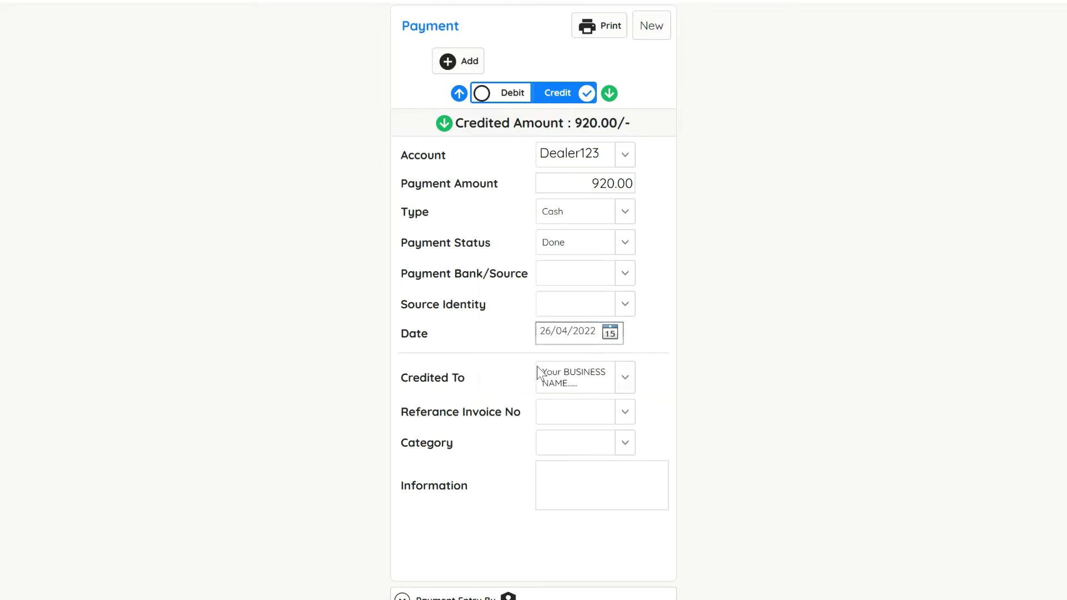
{"action": "left_click", "coordinate": [683, 99]}
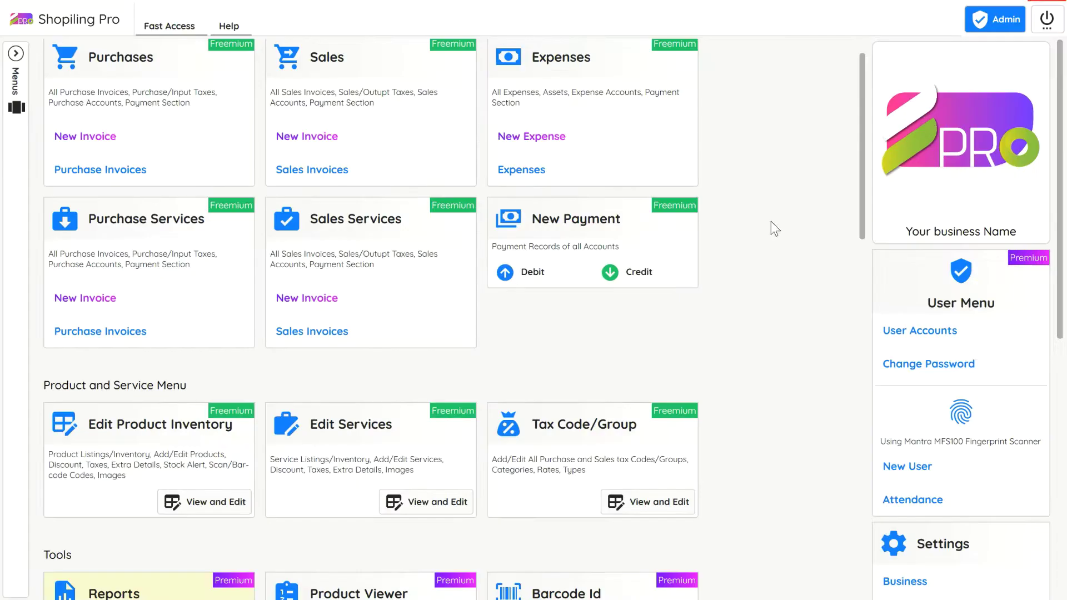
- Create the Purchase|Asset|Expense|Debit Accounts report again, examine the debit, credit and net balance columns for Dealer123, and close it
{"action": "scroll", "coordinate": [722, 275], "scroll_direction": "down", "scroll_amount": 5}
{"action": "left_click", "coordinate": [201, 485]}
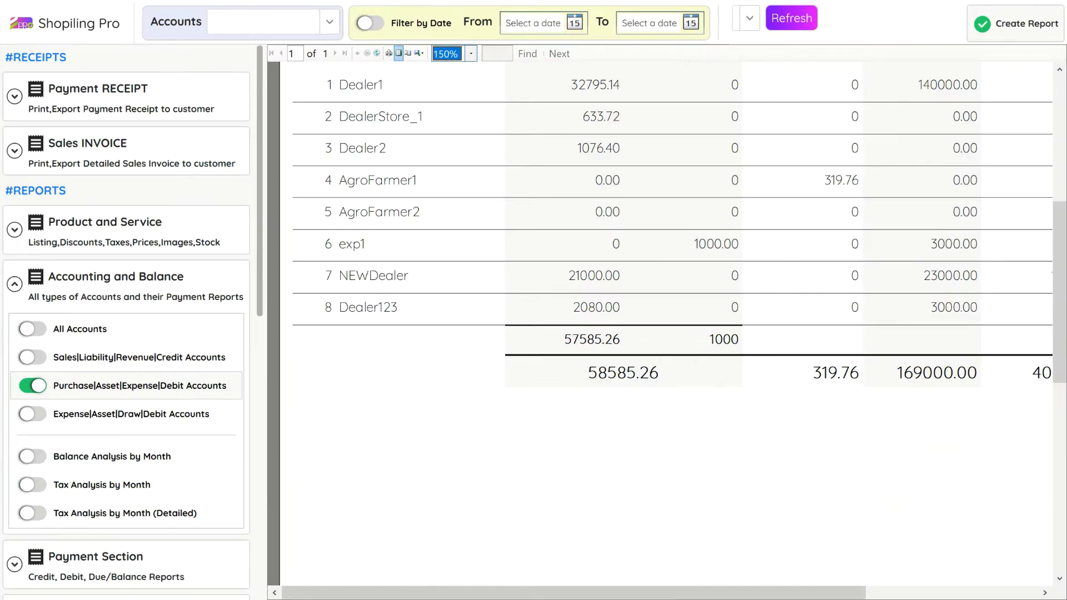
{"action": "scroll", "coordinate": [760, 542], "scroll_direction": "right", "scroll_amount": 3}
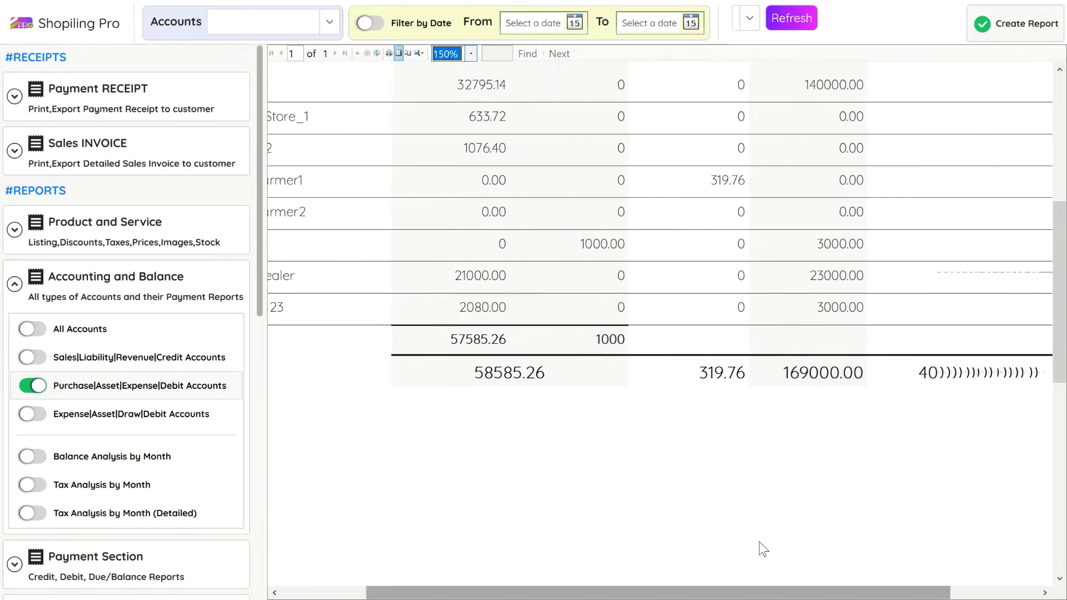
{"action": "scroll", "coordinate": [759, 542], "scroll_direction": "up", "scroll_amount": 2}
{"action": "scroll", "coordinate": [759, 542], "scroll_direction": "up", "scroll_amount": 1}
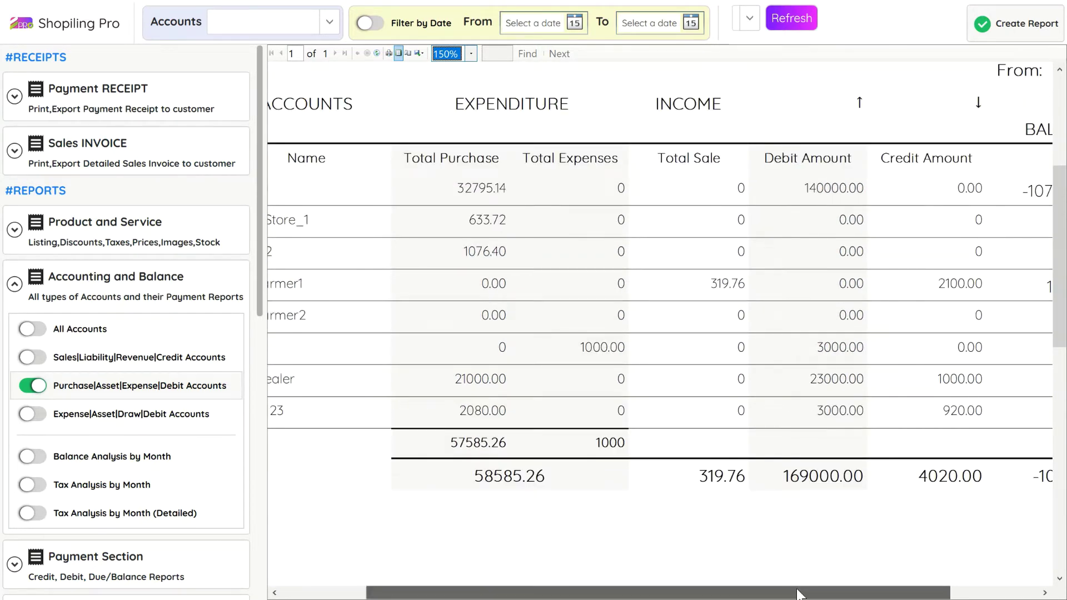
{"action": "left_click_drag", "start_coordinate": [800, 593], "coordinate": [870, 594]}
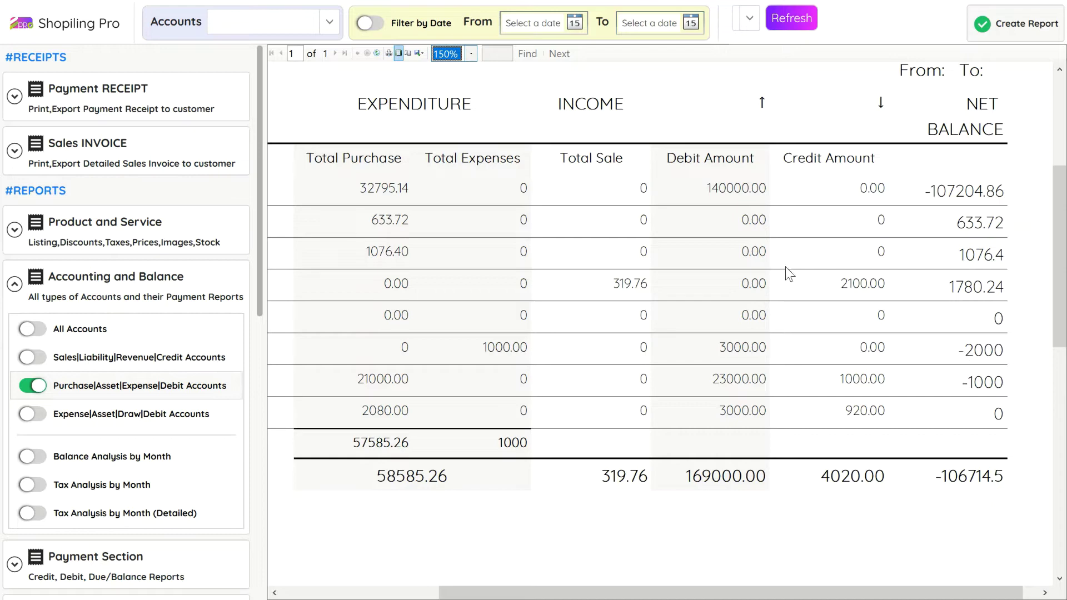
{"action": "scroll", "coordinate": [661, 323], "scroll_direction": "left", "scroll_amount": 5}
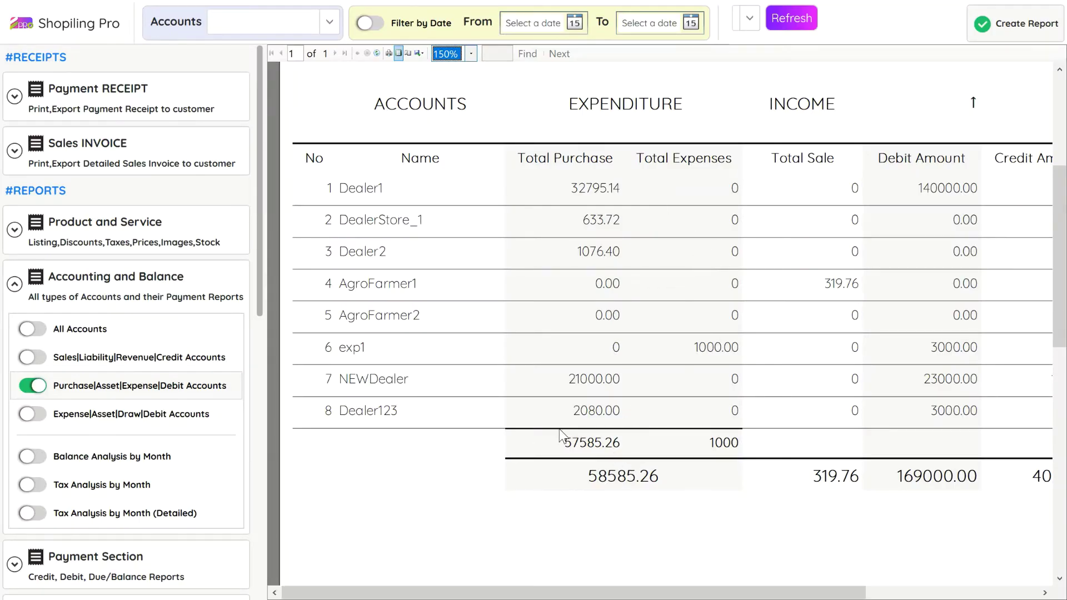
{"action": "left_click", "coordinate": [1049, 2]}
- Start a new expense for the account Dealer123 with the category Maintenance & Repairs
{"action": "scroll", "coordinate": [767, 236], "scroll_direction": "up", "scroll_amount": 4}
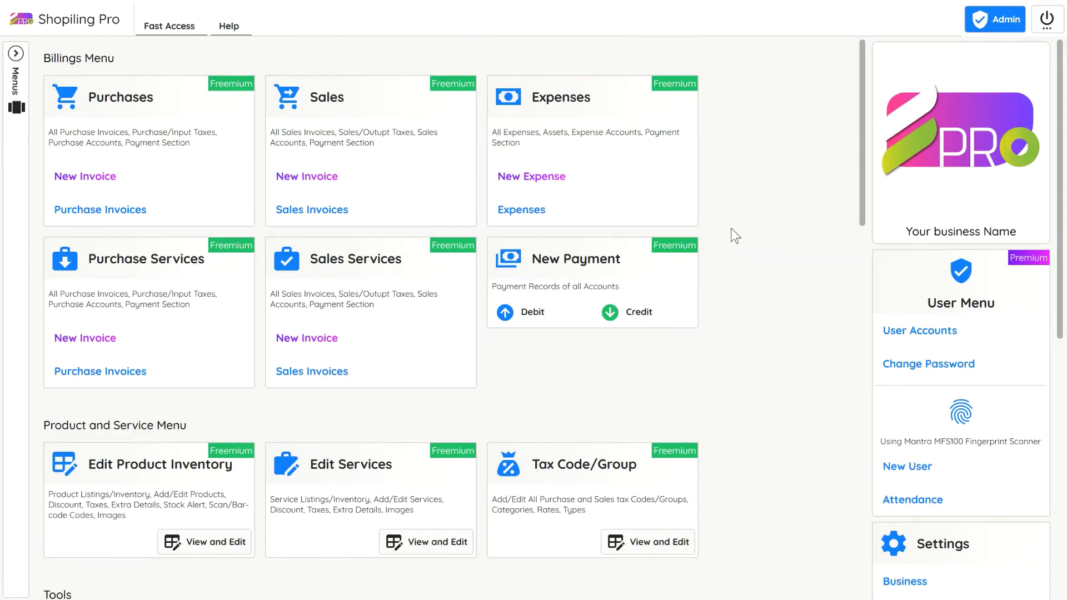
{"action": "left_click", "coordinate": [551, 177]}
{"action": "left_click", "coordinate": [239, 115]}
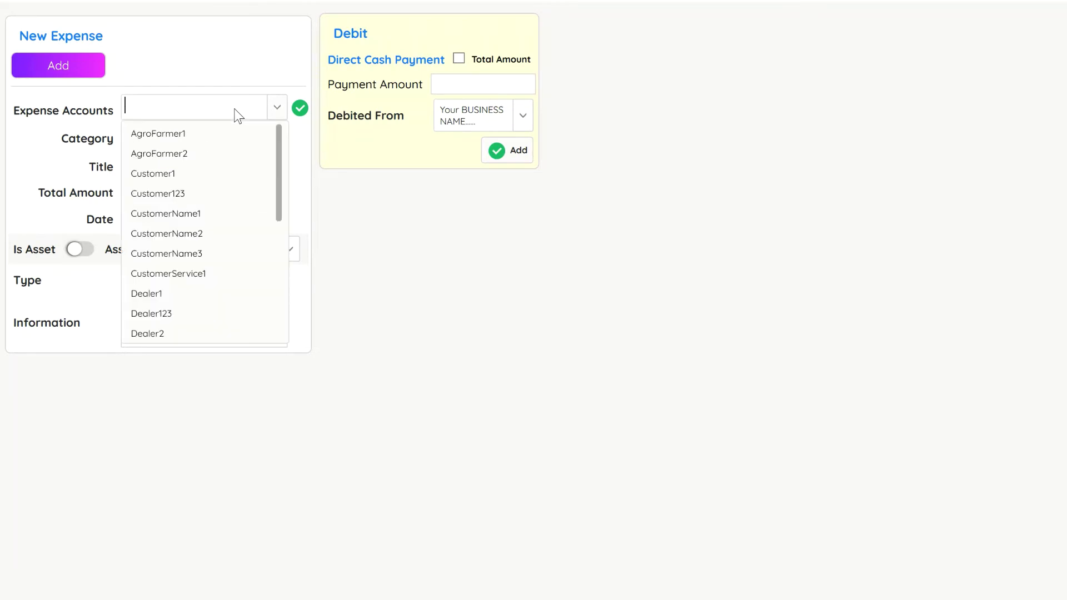
{"action": "left_click", "coordinate": [238, 115]}
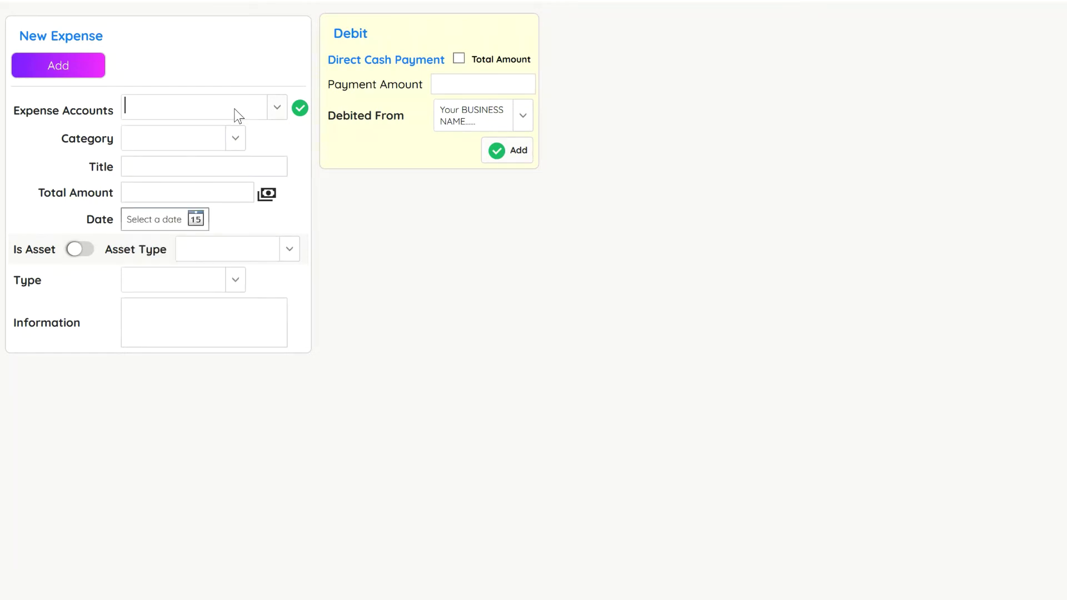
{"action": "type", "text": "Dealer123"}
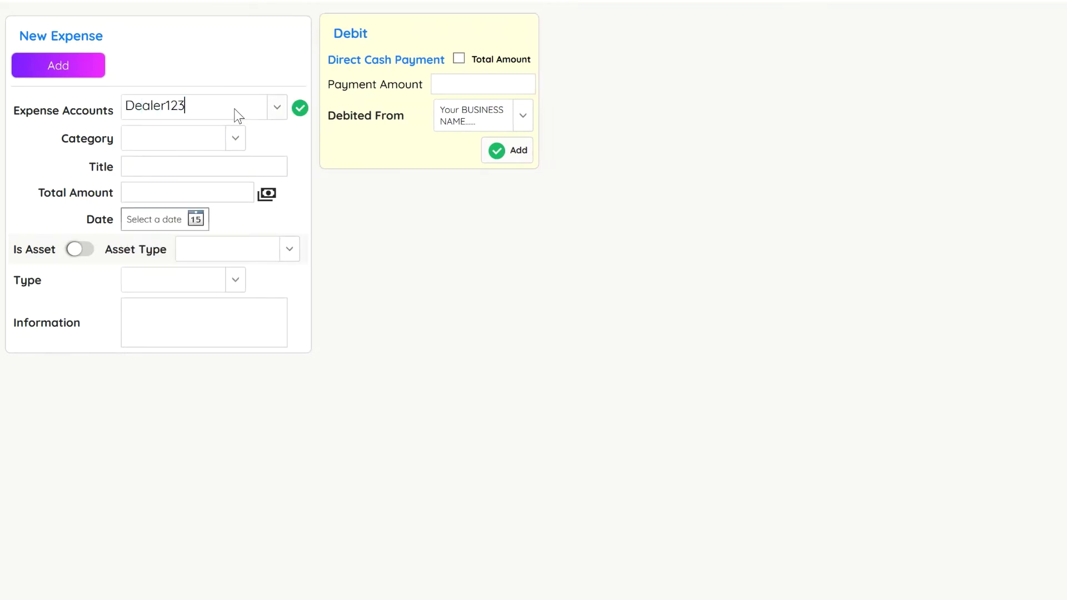
{"action": "key", "text": "Tab"}
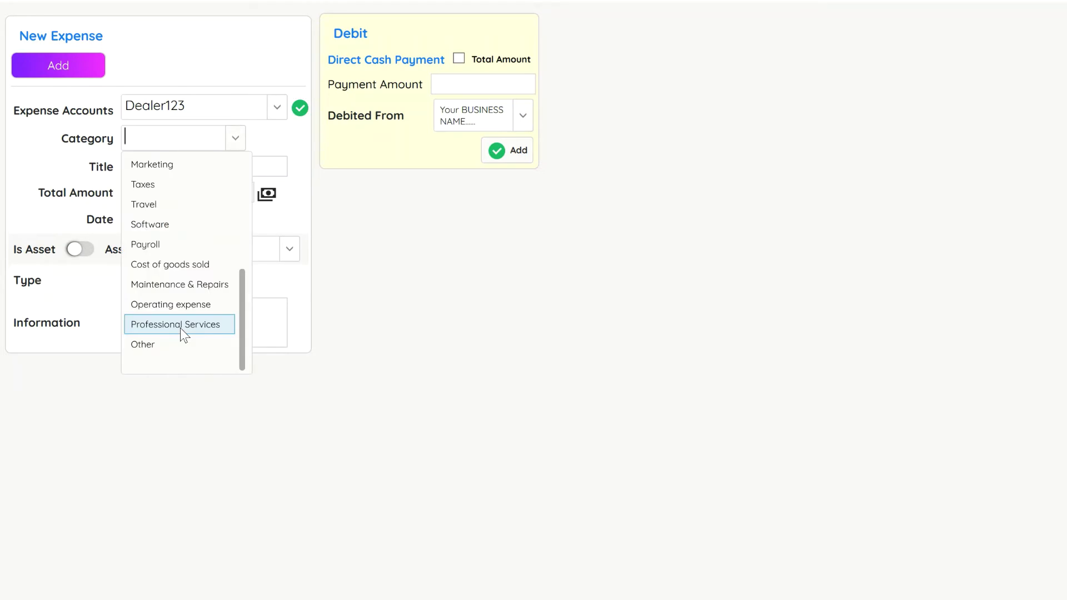
{"action": "left_click", "coordinate": [189, 286]}
{"action": "left_click", "coordinate": [195, 159]}
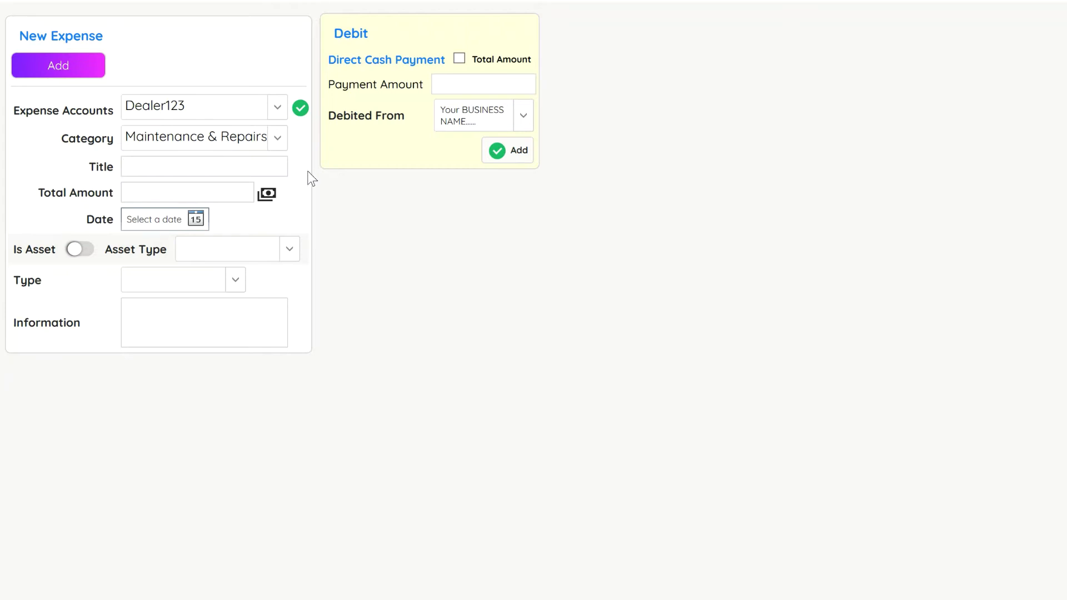
{"action": "left_click", "coordinate": [251, 145]}
- Title the expense "anything expense that costs you....", set its total amount to 500, and add it
{"action": "left_click", "coordinate": [226, 166]}
{"action": "type", "text": "anyything expense th"}
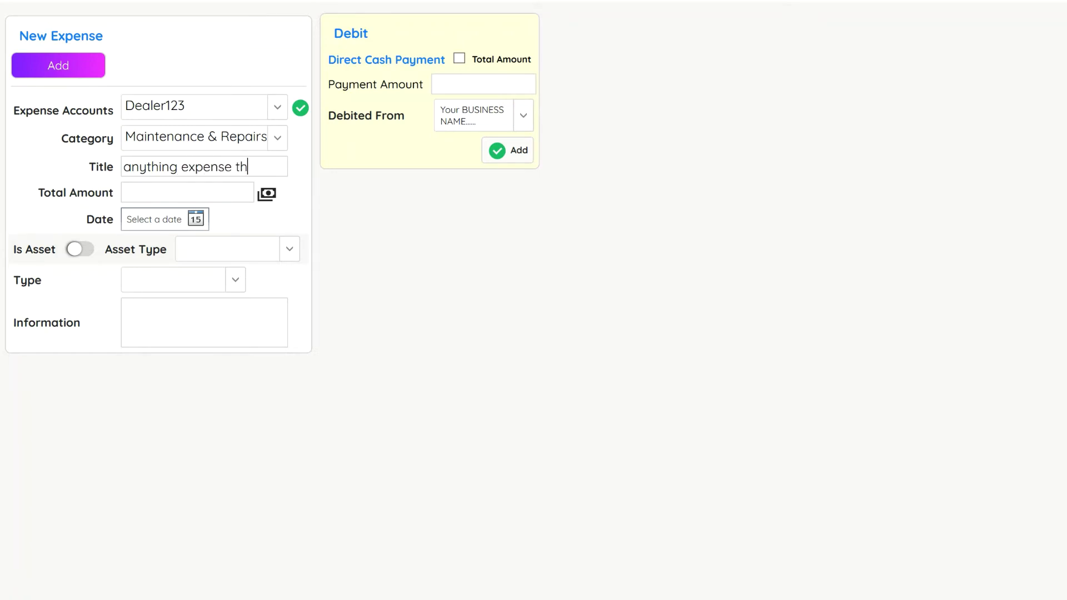
{"action": "type", "text": "at costs you...."}
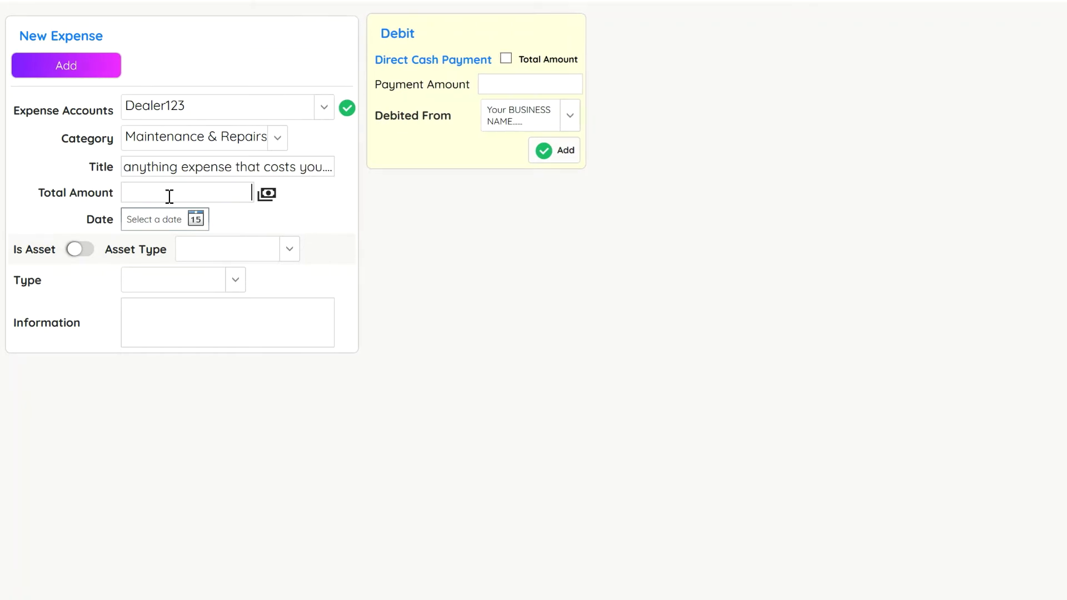
{"action": "type", "text": "500"}
{"action": "left_click", "coordinate": [86, 63]}
{"action": "left_click", "coordinate": [477, 368]}
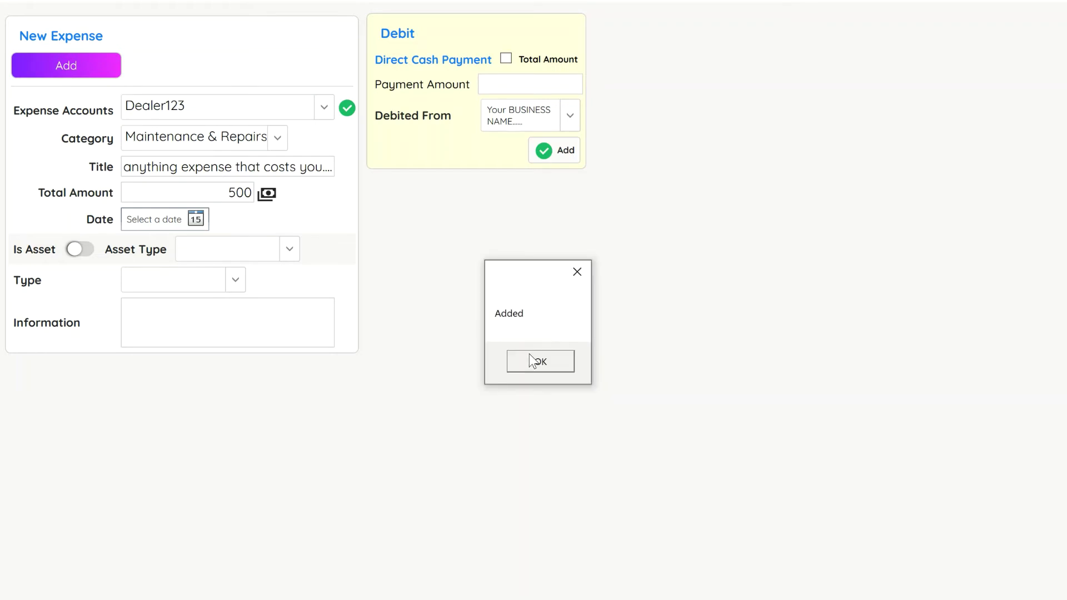
{"action": "left_click", "coordinate": [536, 364]}
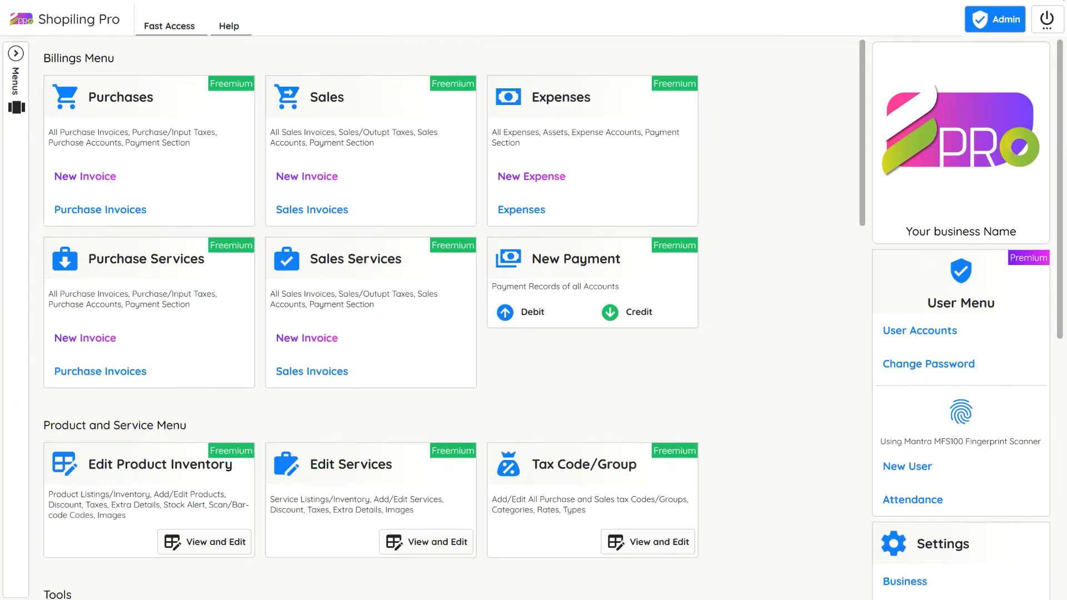
- View the Purchase|Asset|Expense|Debit Accounts report, check the total expenses and net balance of Dealer123, and close it
{"action": "scroll", "coordinate": [779, 229], "scroll_direction": "down", "scroll_amount": 4}
{"action": "left_click", "coordinate": [196, 487]}
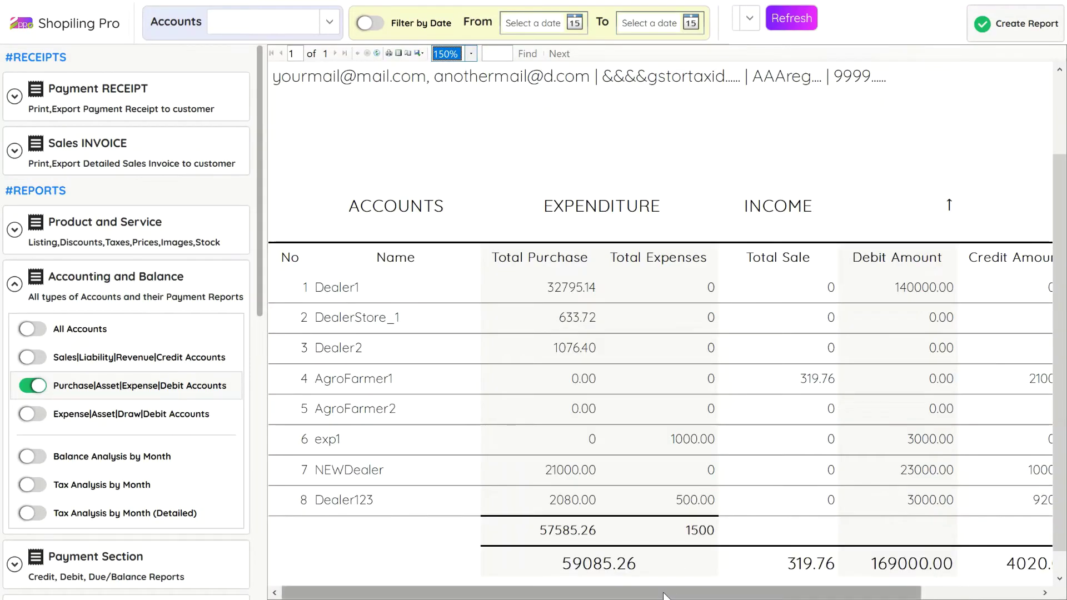
{"action": "left_click_drag", "start_coordinate": [662, 594], "coordinate": [740, 592]}
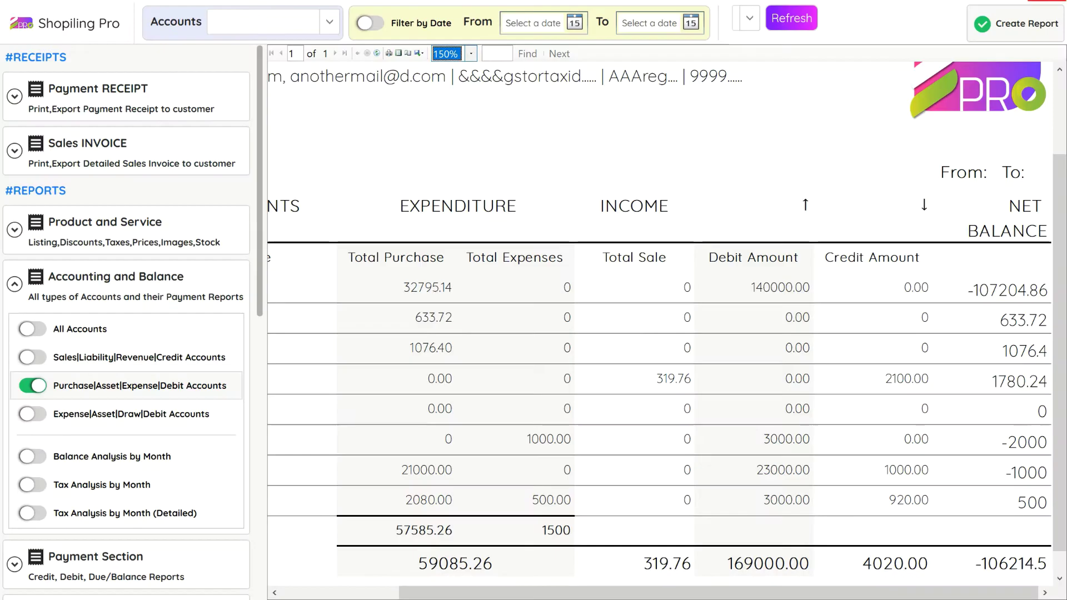
{"action": "left_click", "coordinate": [1054, 2]}
- Create a new sales invoice for the existing account Dealer123
{"action": "scroll", "coordinate": [639, 175], "scroll_direction": "up", "scroll_amount": 2}
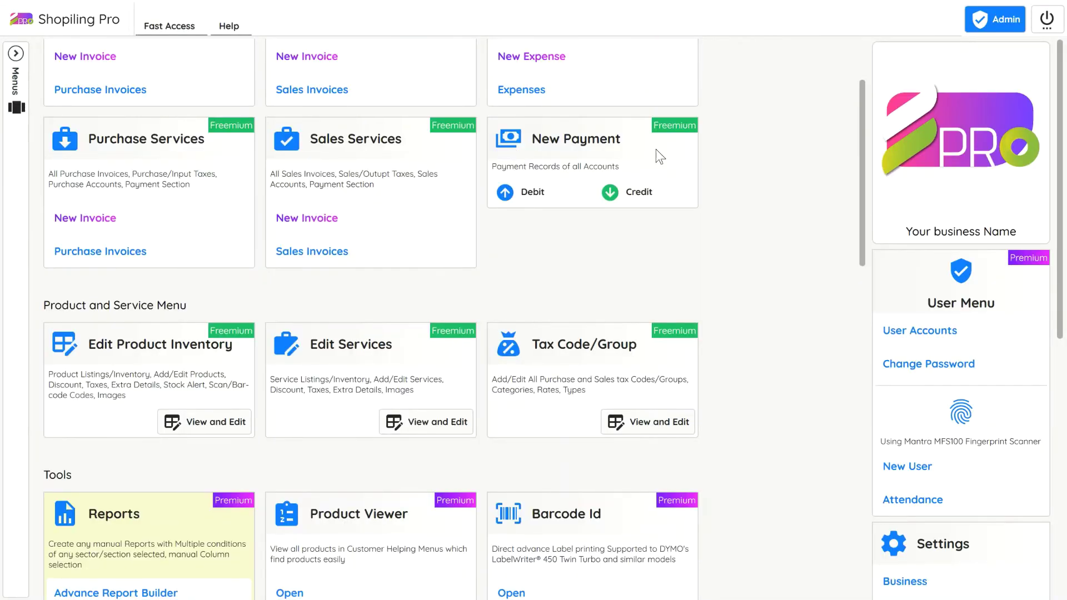
{"action": "scroll", "coordinate": [656, 149], "scroll_direction": "up", "scroll_amount": 2}
{"action": "left_click", "coordinate": [325, 178]}
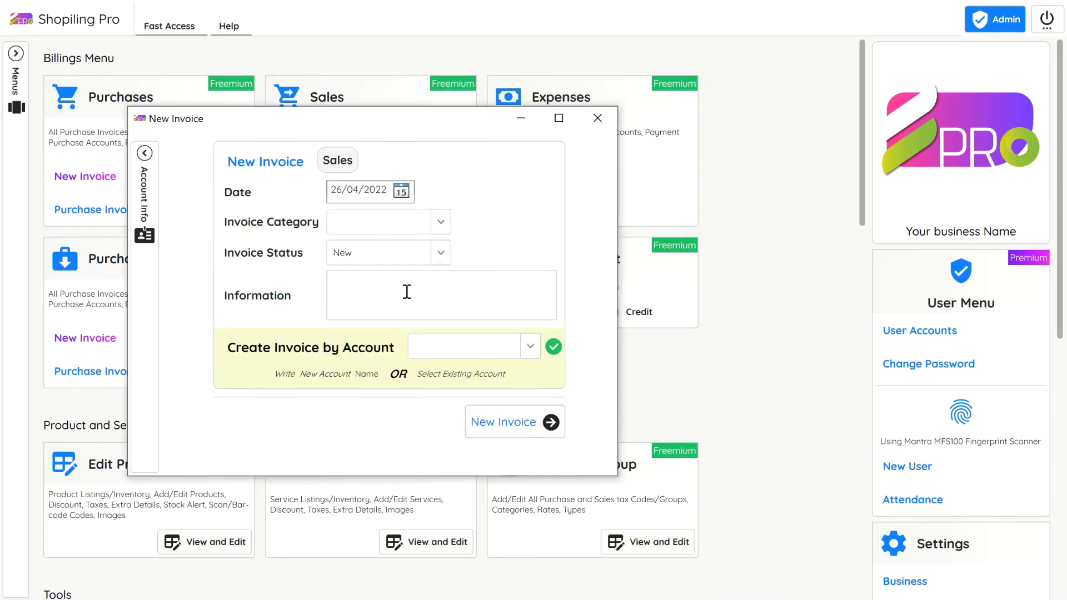
{"action": "left_click", "coordinate": [444, 350]}
{"action": "type", "text": "Dealer1"}
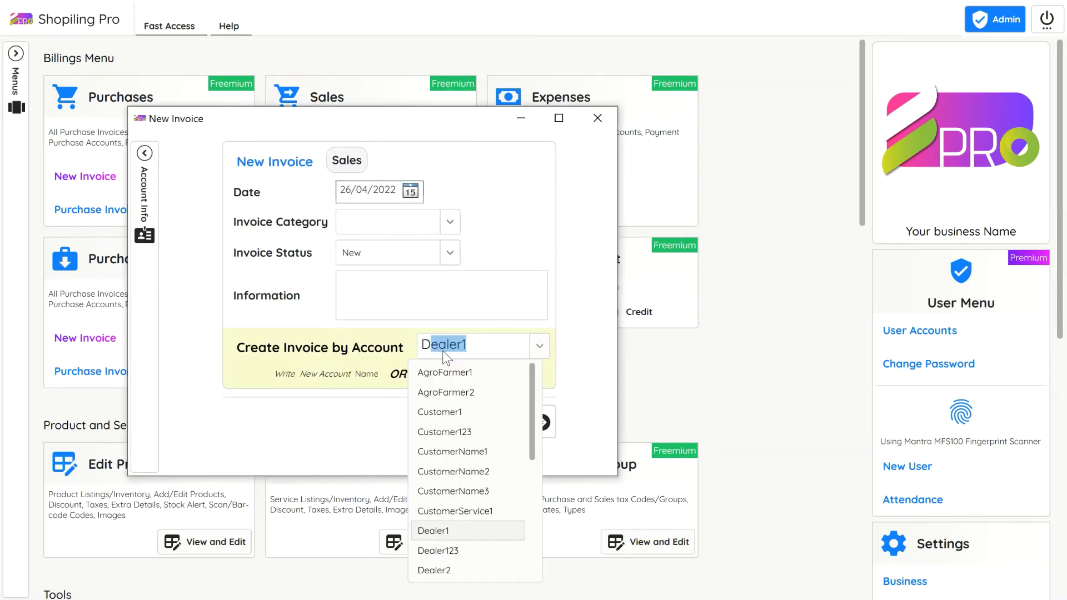
{"action": "key", "text": "End"}
{"action": "type", "text": "23"}
{"action": "left_click", "coordinate": [372, 393]}
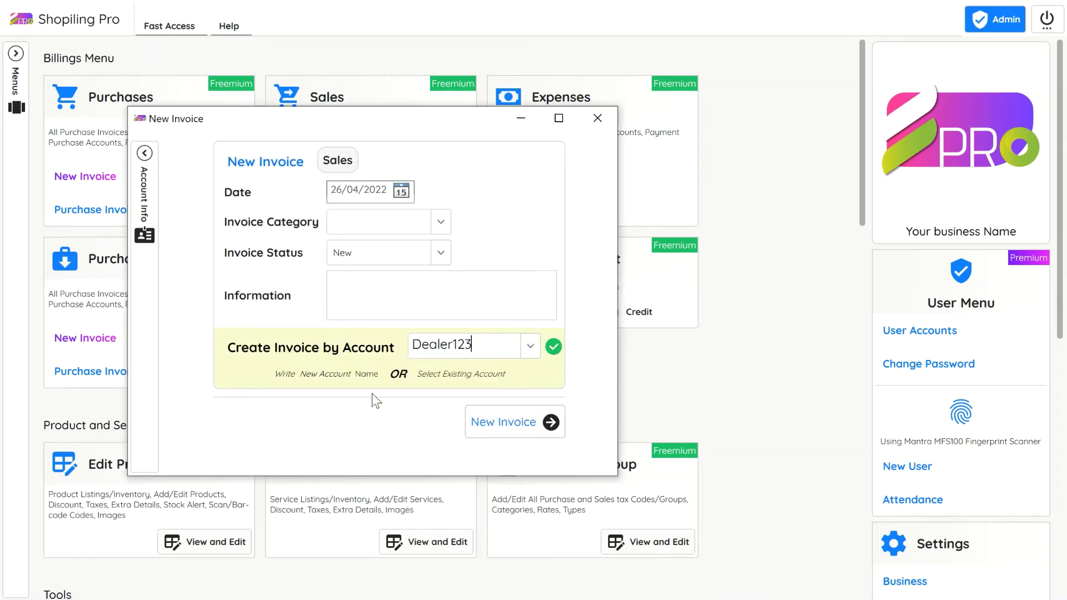
{"action": "left_click", "coordinate": [526, 436]}
{"action": "left_click", "coordinate": [431, 229]}
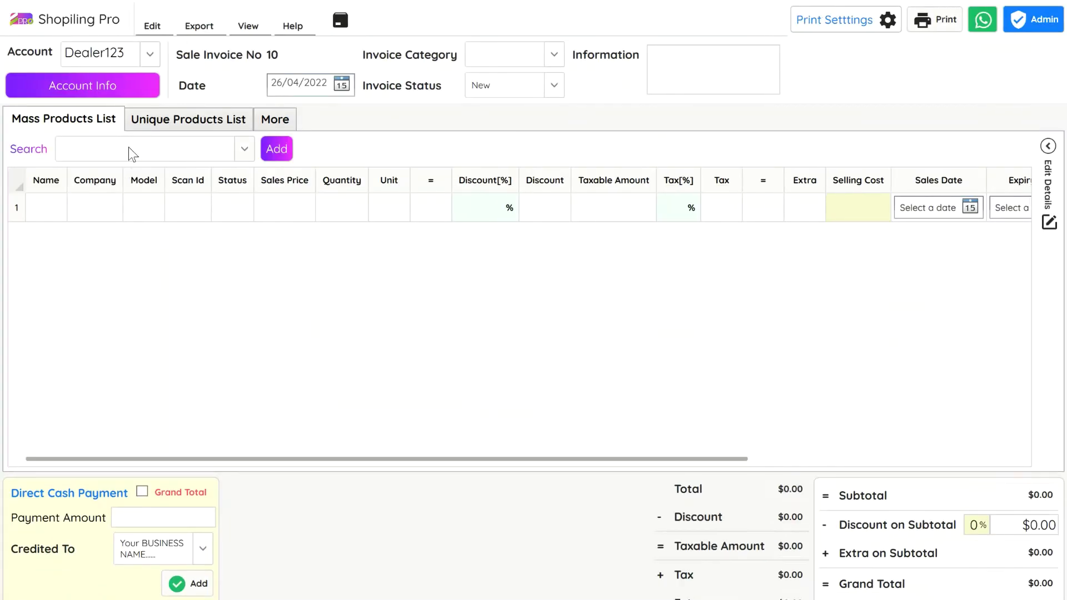
- Add the product Apple.6SE.Smart Phone to the Dealer123 sales invoice
{"action": "left_click", "coordinate": [129, 148]}
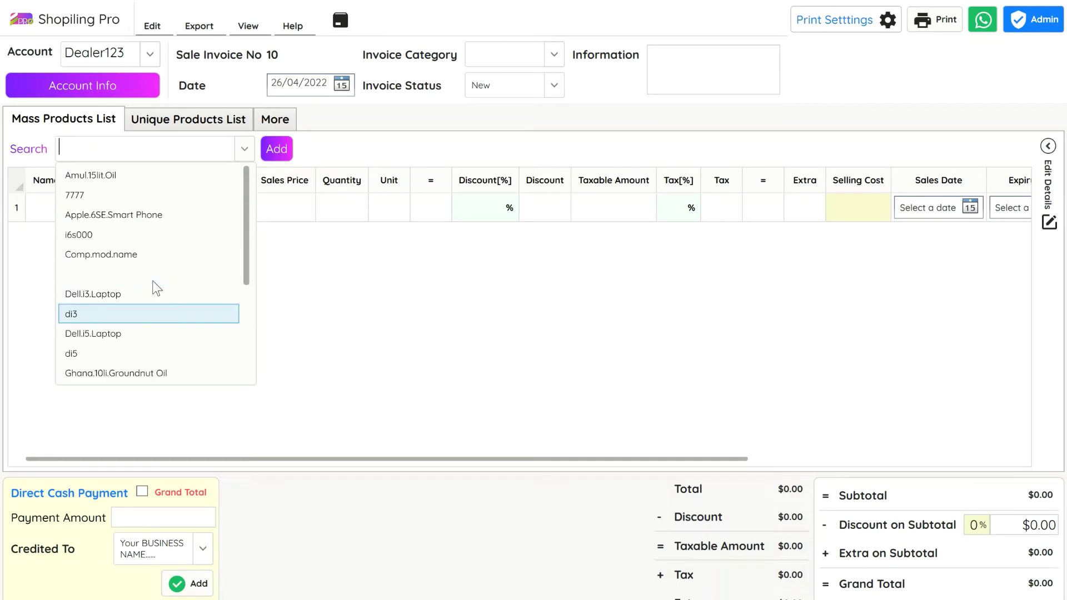
{"action": "left_click", "coordinate": [137, 213]}
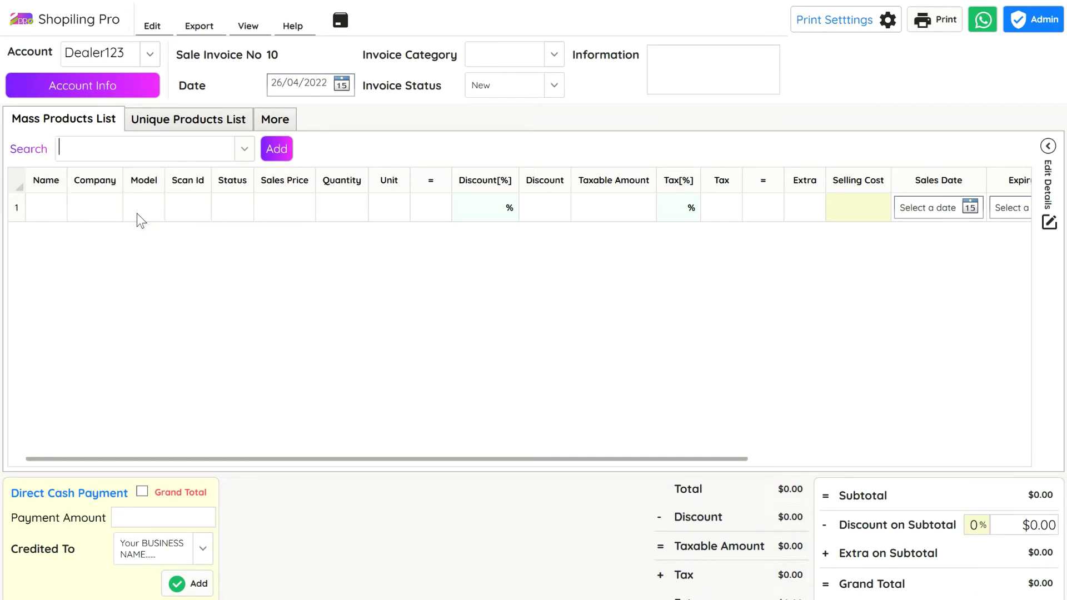
{"action": "left_click", "coordinate": [272, 149]}
{"action": "left_click", "coordinate": [466, 367]}
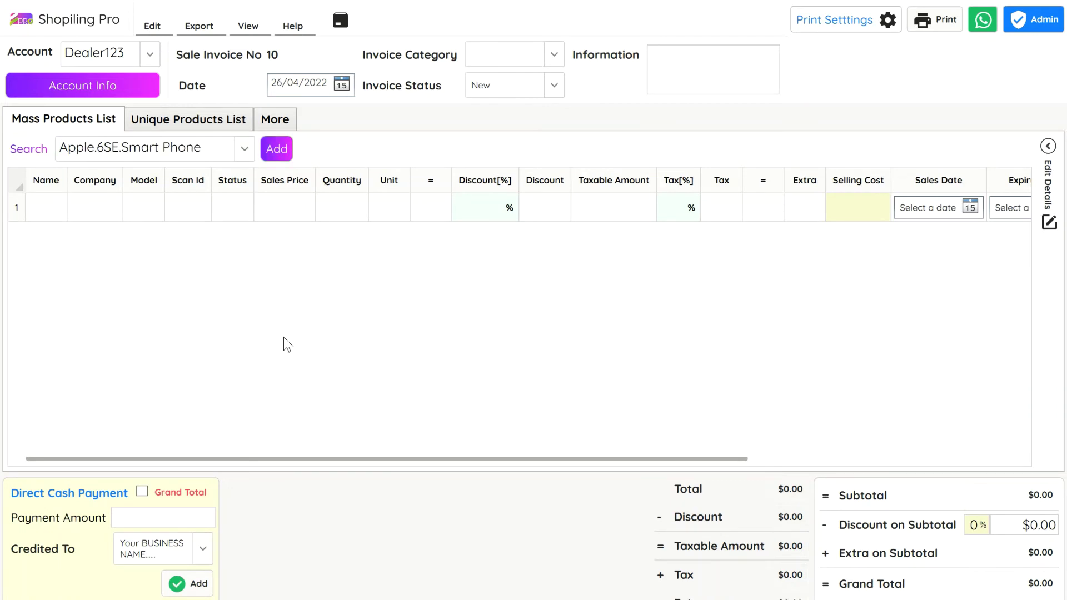
- Set the smart phone's sales price to 300 and close the sales invoice
{"action": "left_click", "coordinate": [375, 212]}
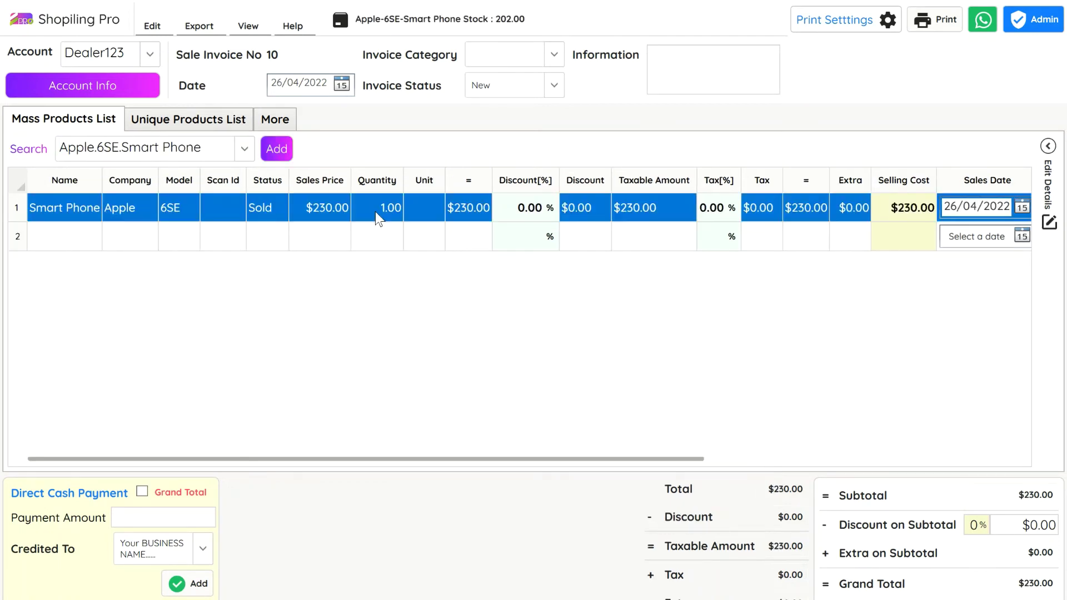
{"action": "left_click", "coordinate": [462, 281]}
{"action": "left_click", "coordinate": [326, 211]}
{"action": "key", "text": "ctrl+a"}
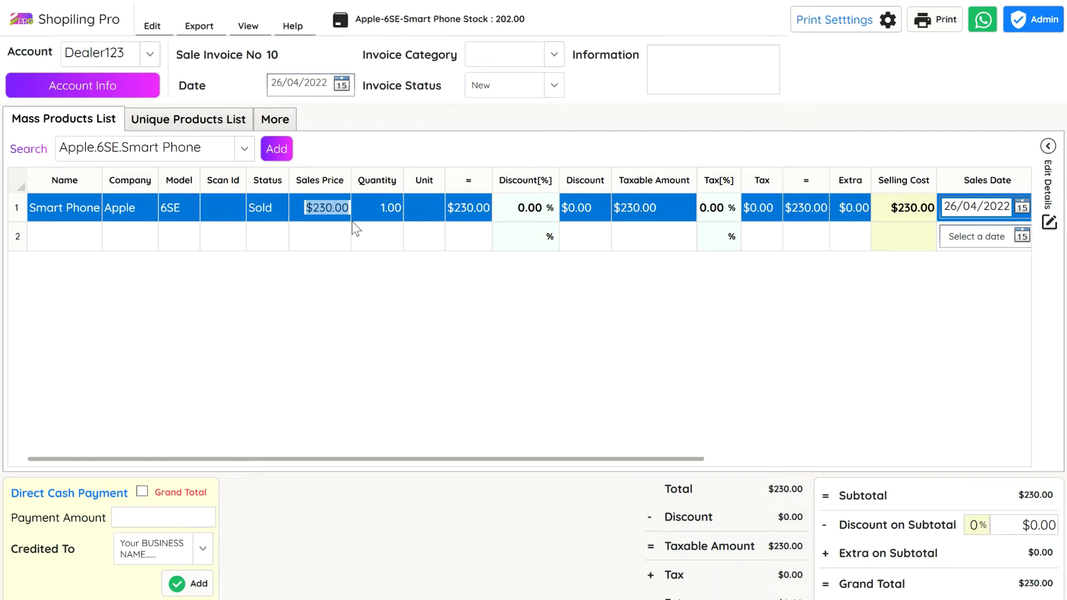
{"action": "type", "text": "300"}
{"action": "key", "text": "Return"}
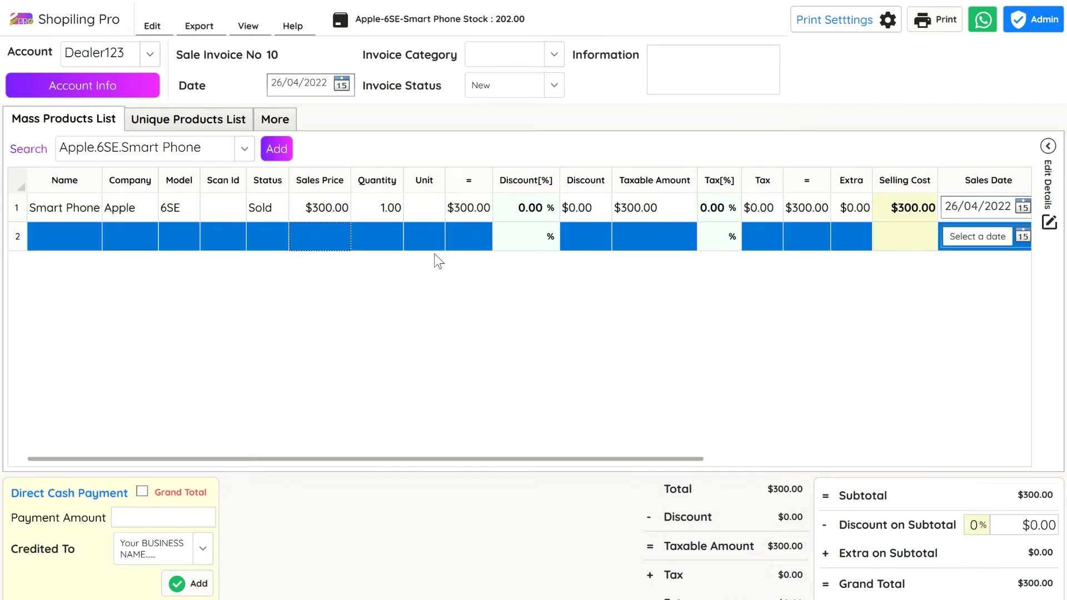
{"action": "left_click", "coordinate": [1056, 2]}
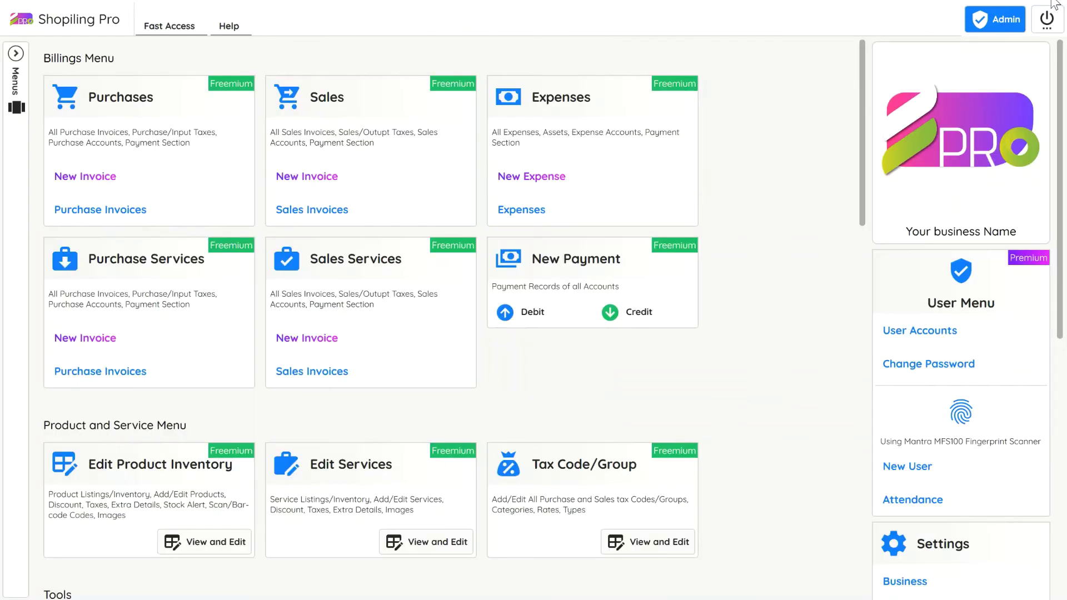
- Create the Purchase|Asset|Expense|Debit Accounts report under Accounting and Balance in the Advance Report Builder
{"action": "scroll", "coordinate": [685, 363], "scroll_direction": "down", "scroll_amount": 3}
{"action": "scroll", "coordinate": [760, 345], "scroll_direction": "down", "scroll_amount": 3}
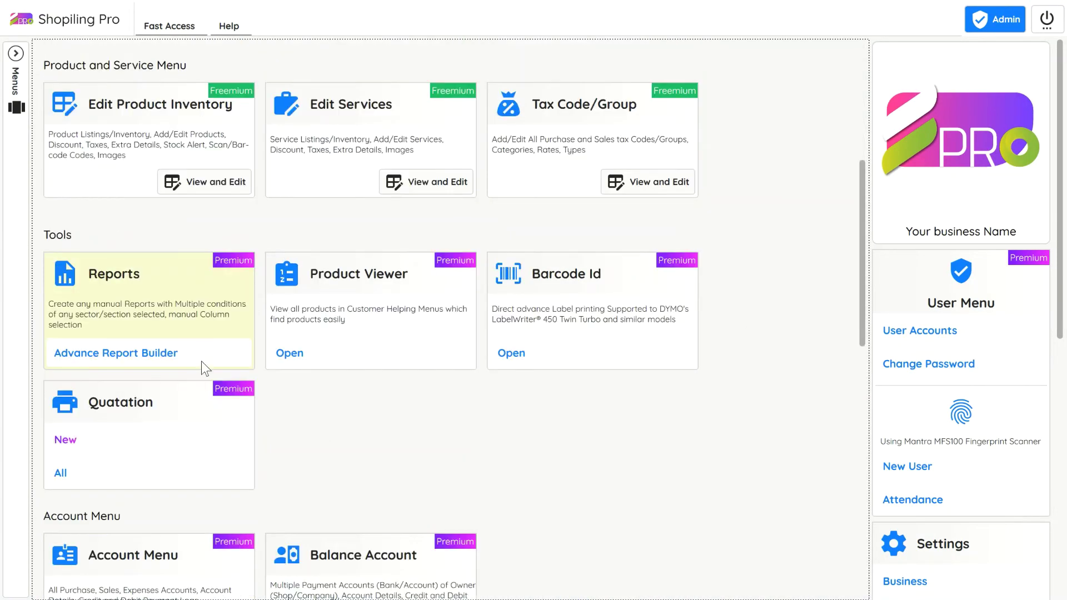
{"action": "left_click", "coordinate": [203, 362]}
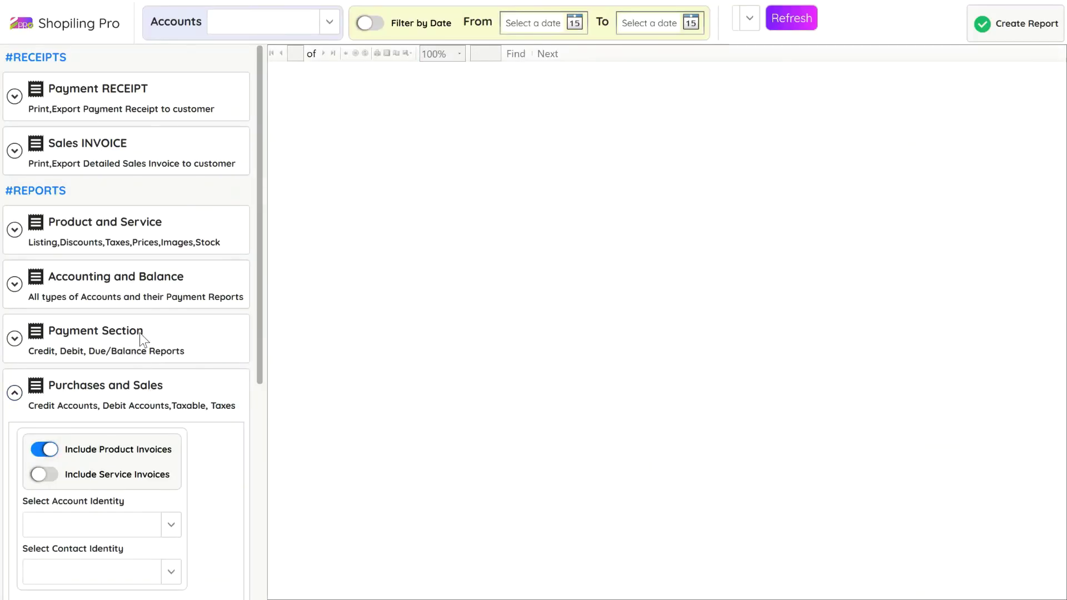
{"action": "left_click", "coordinate": [136, 297]}
{"action": "left_click", "coordinate": [78, 389]}
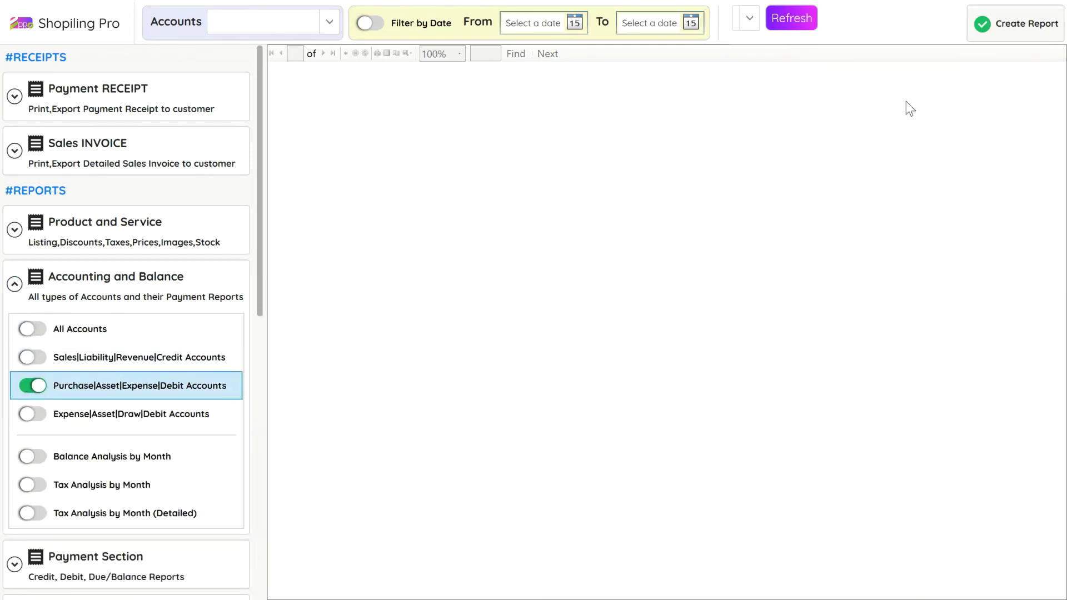
{"action": "left_click", "coordinate": [1026, 23]}
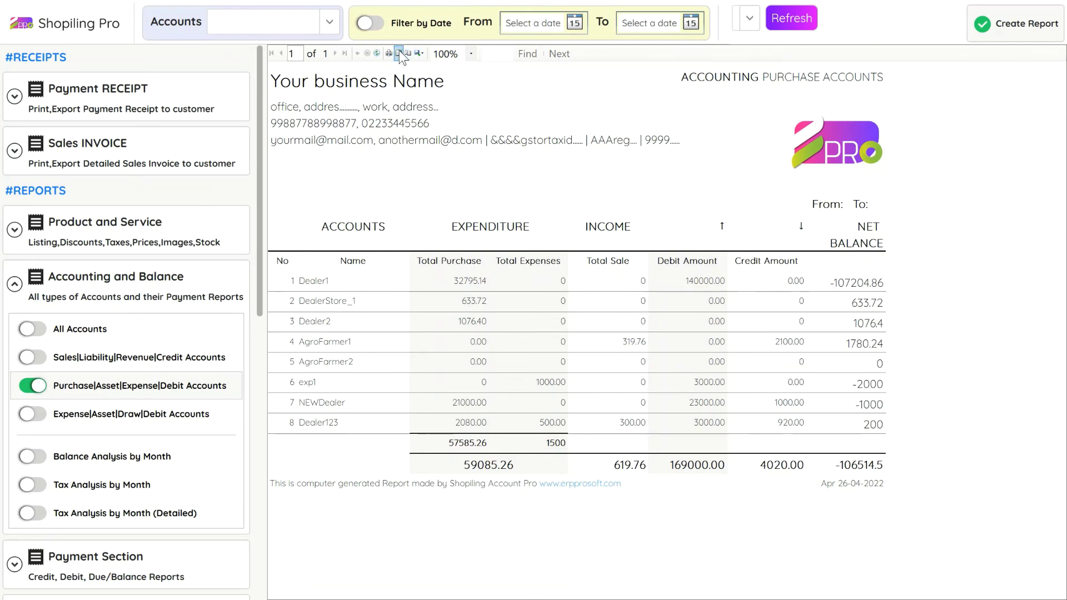
- Enlarge the report to 150%, examine the total sale and net balance of Dealer123, and close the report
{"action": "left_click", "coordinate": [471, 53]}
{"action": "left_click", "coordinate": [448, 124]}
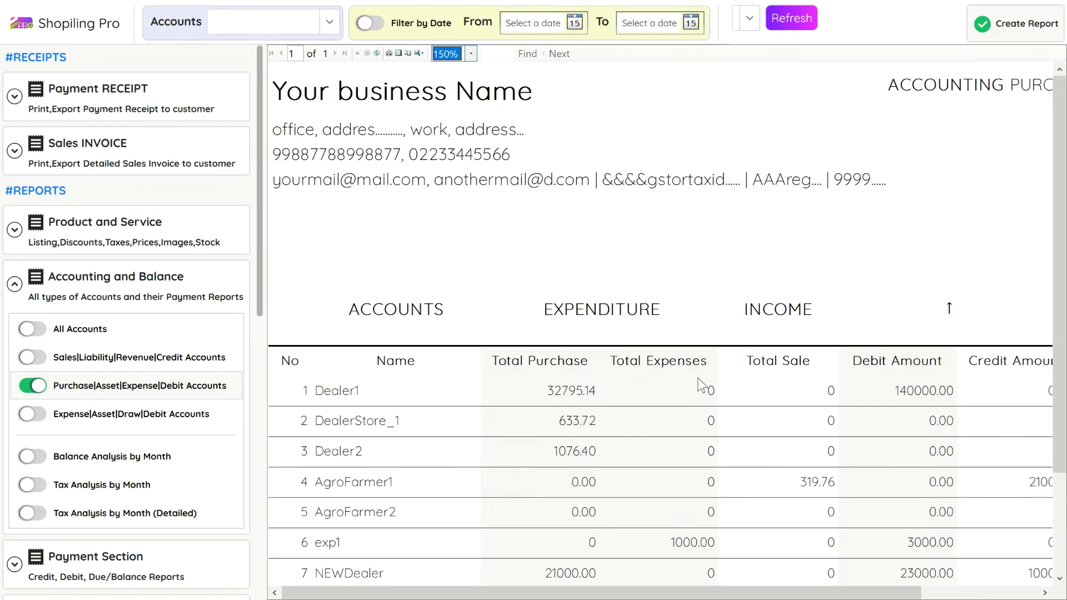
{"action": "scroll", "coordinate": [699, 378], "scroll_direction": "down", "scroll_amount": 2}
{"action": "left_click_drag", "start_coordinate": [621, 593], "coordinate": [677, 593]}
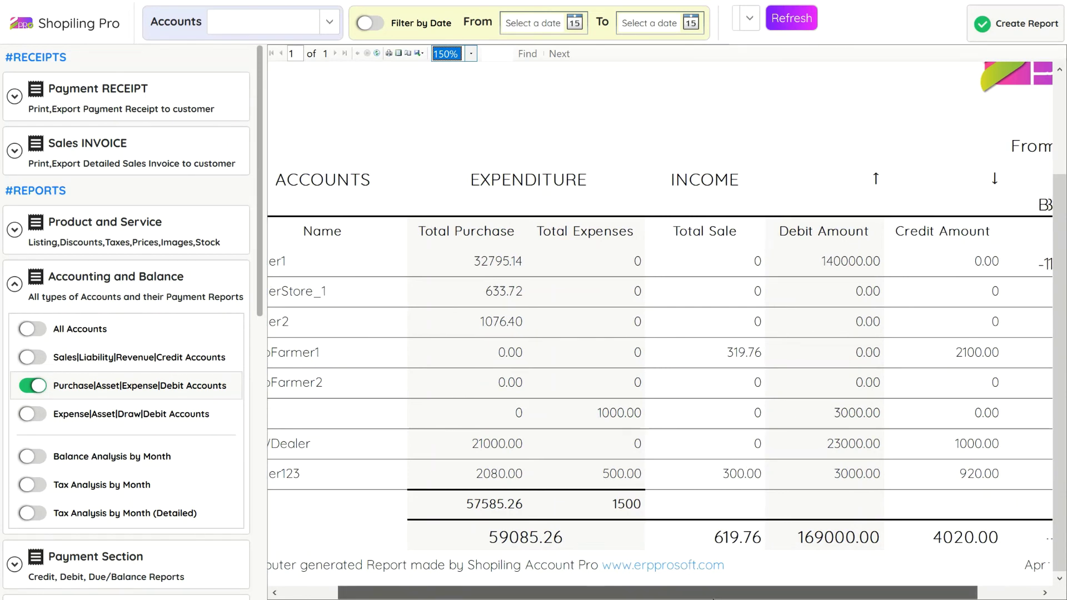
{"action": "left_click_drag", "start_coordinate": [694, 596], "coordinate": [756, 596]}
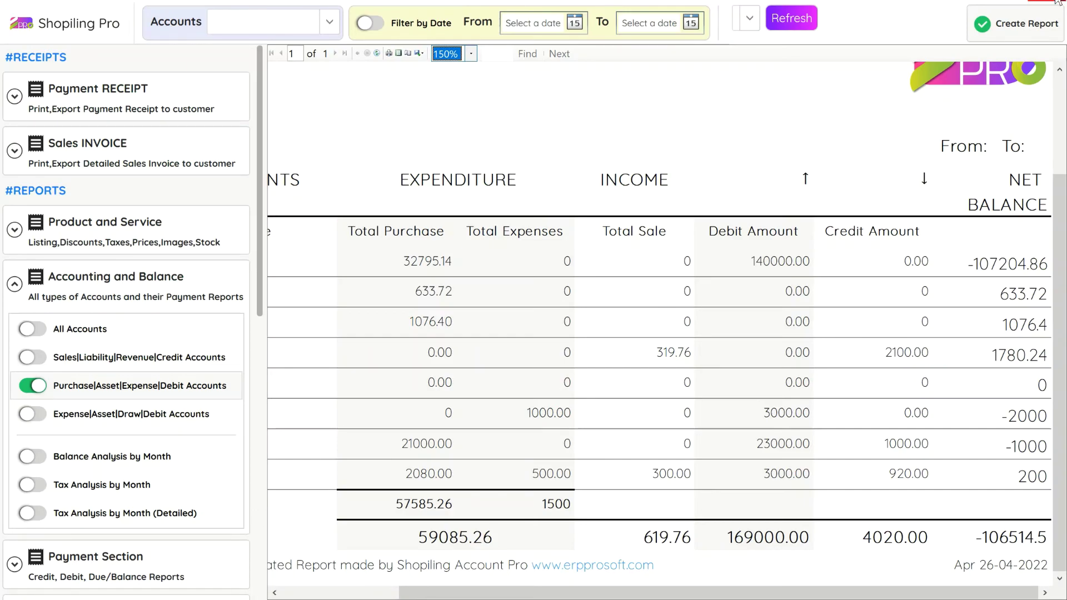
{"action": "left_click", "coordinate": [1057, 3]}
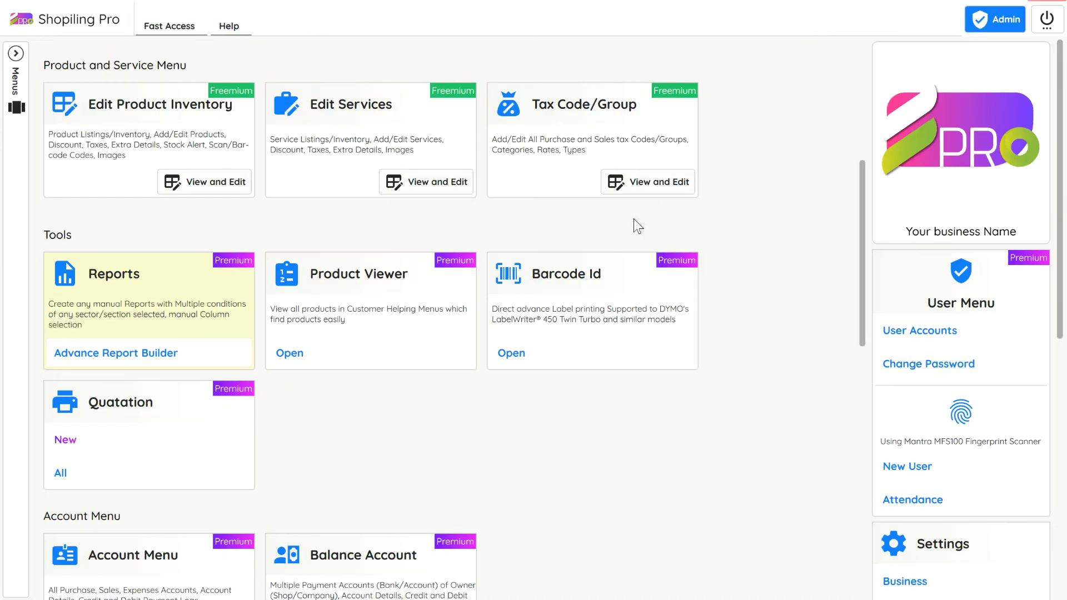
- Start a new debit payment for the account Dealer123
{"action": "scroll", "coordinate": [750, 213], "scroll_direction": "up", "scroll_amount": 4}
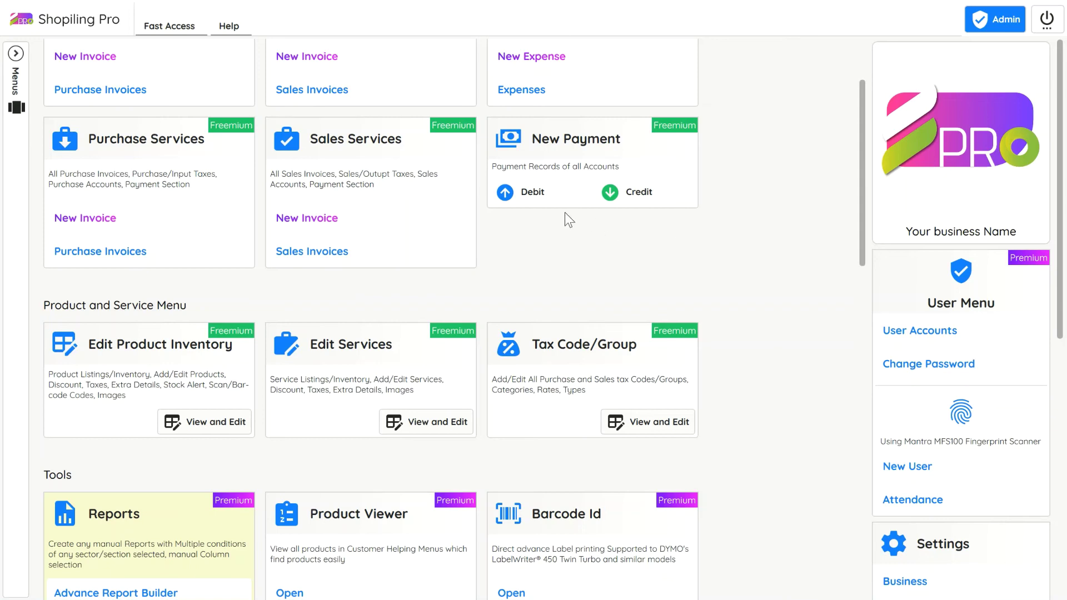
{"action": "left_click", "coordinate": [539, 195]}
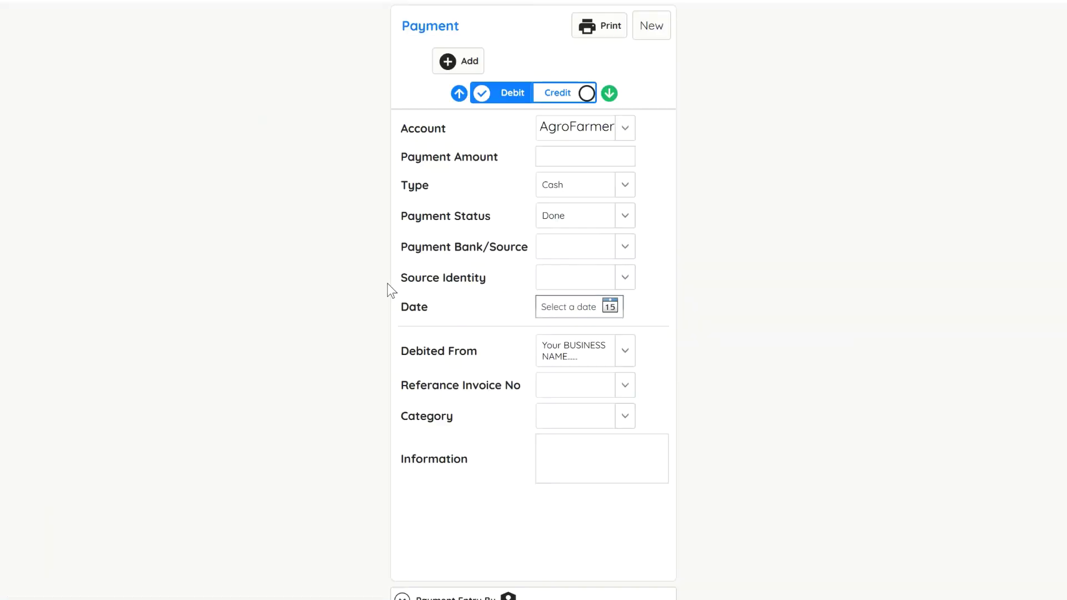
{"action": "double_click", "coordinate": [598, 128]}
{"action": "type", "text": "Dealer123"}
{"action": "key", "text": "Tab"}
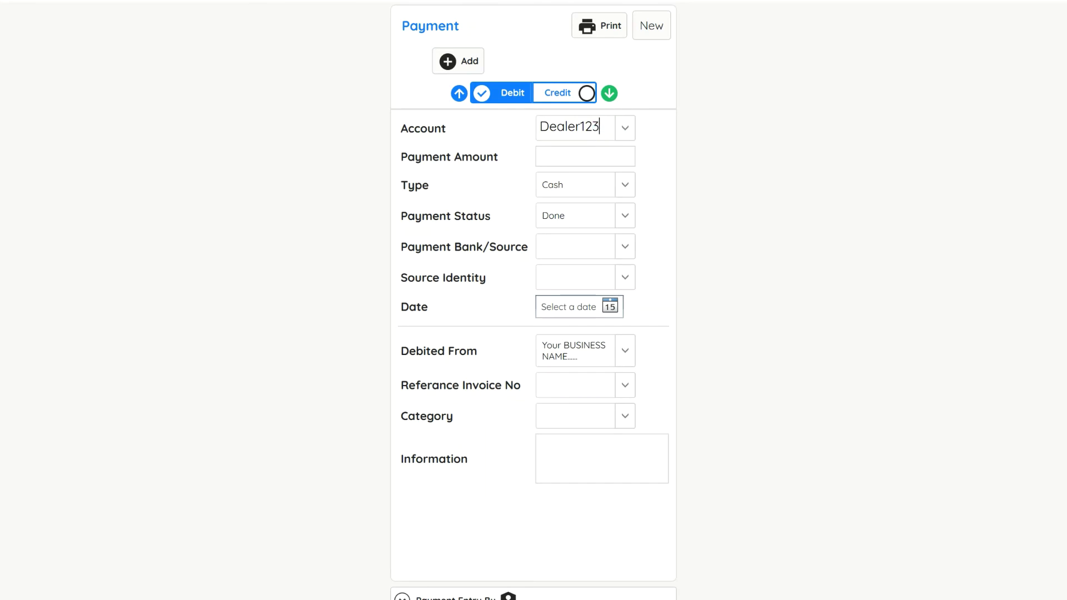
- Set the payment amount to 200, add the debit payment, and close the payment form
{"action": "left_click", "coordinate": [606, 153]}
{"action": "type", "text": "200"}
{"action": "left_click", "coordinate": [470, 61]}
{"action": "left_click", "coordinate": [475, 365]}
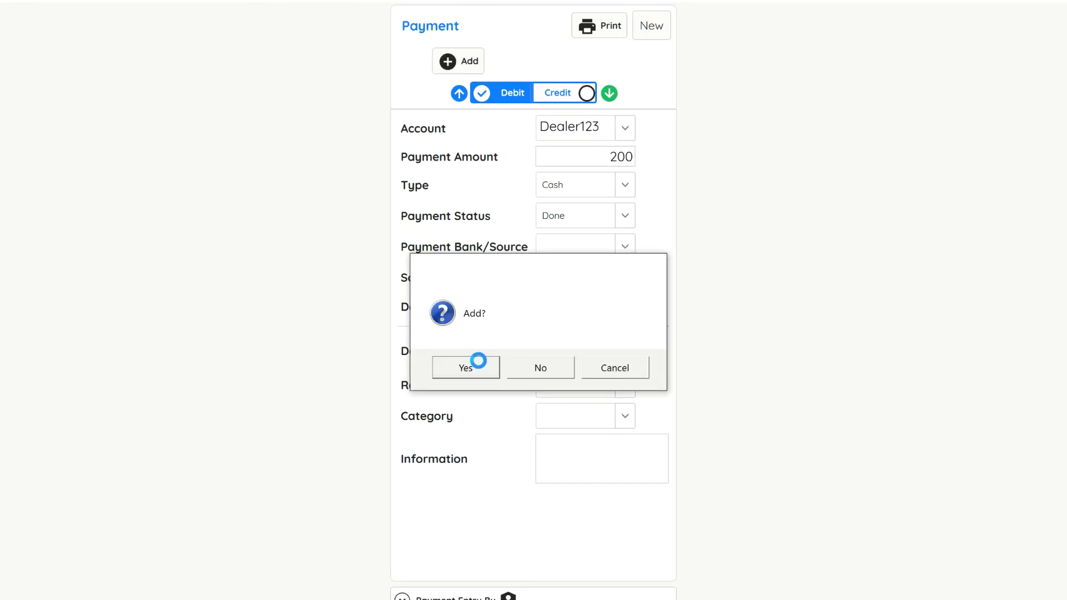
{"action": "left_click", "coordinate": [525, 359]}
{"action": "key", "text": "Escape"}
- Create the Purchase|Asset|Expense|Debit Accounts report at 150% zoom and check the debit amount and net balance of Dealer123
{"action": "scroll", "coordinate": [681, 243], "scroll_direction": "down", "scroll_amount": 2}
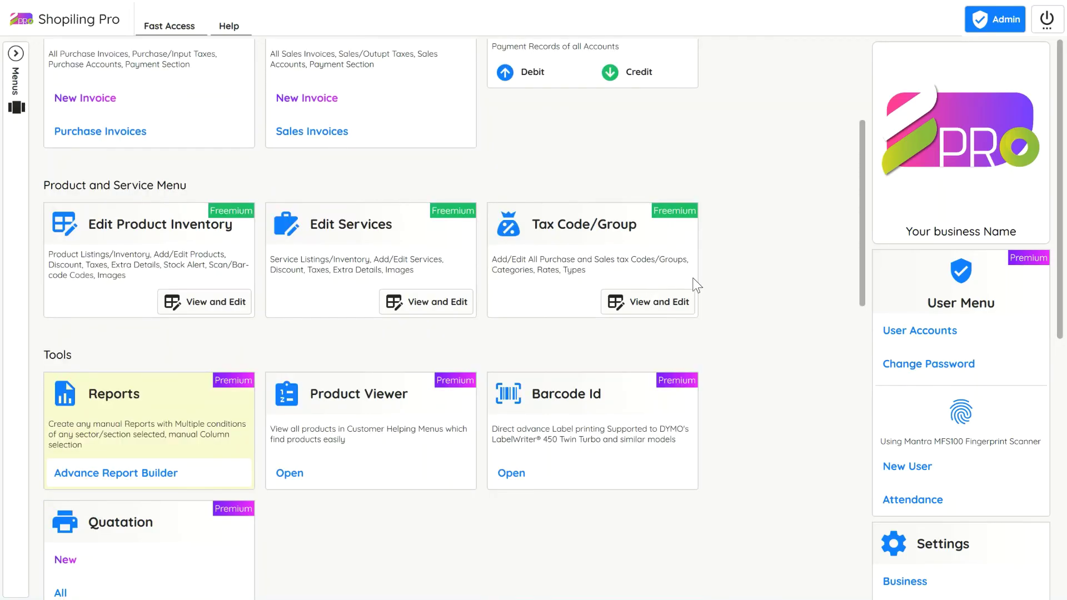
{"action": "left_click", "coordinate": [183, 476]}
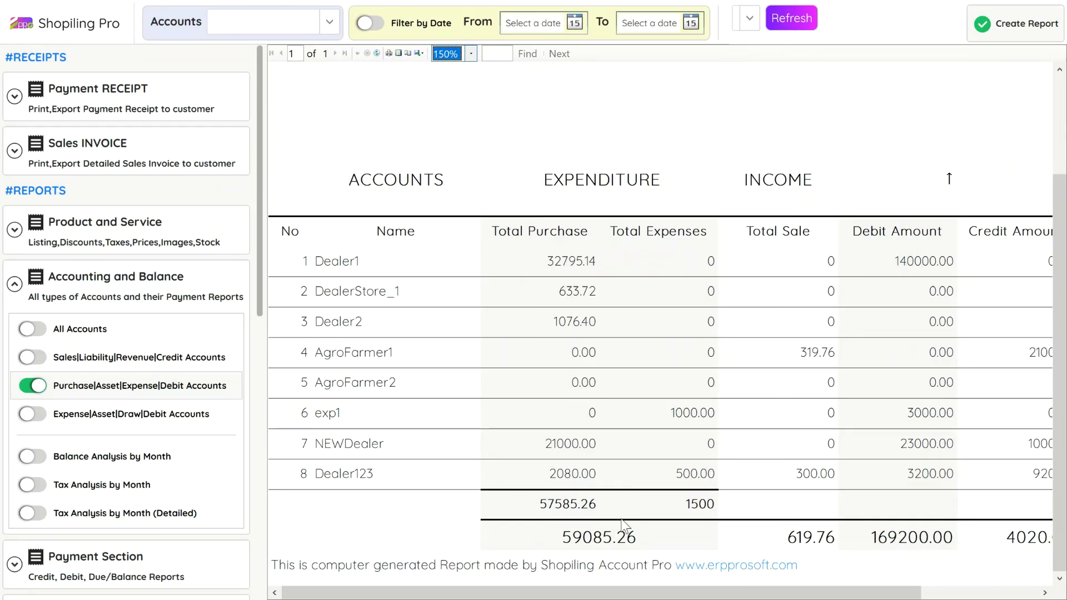
{"action": "left_click_drag", "start_coordinate": [631, 592], "coordinate": [747, 593]}
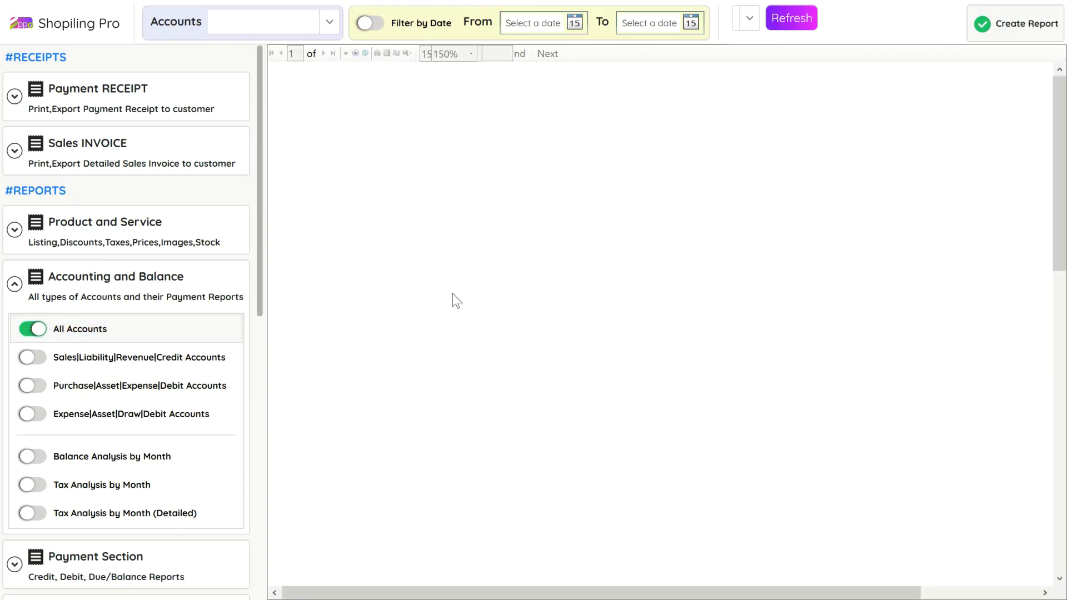
- Create the All Accounts report and examine the Dealer123 row, its net balance and the overall balance summary
{"action": "scroll", "coordinate": [453, 295], "scroll_direction": "down", "scroll_amount": 10}
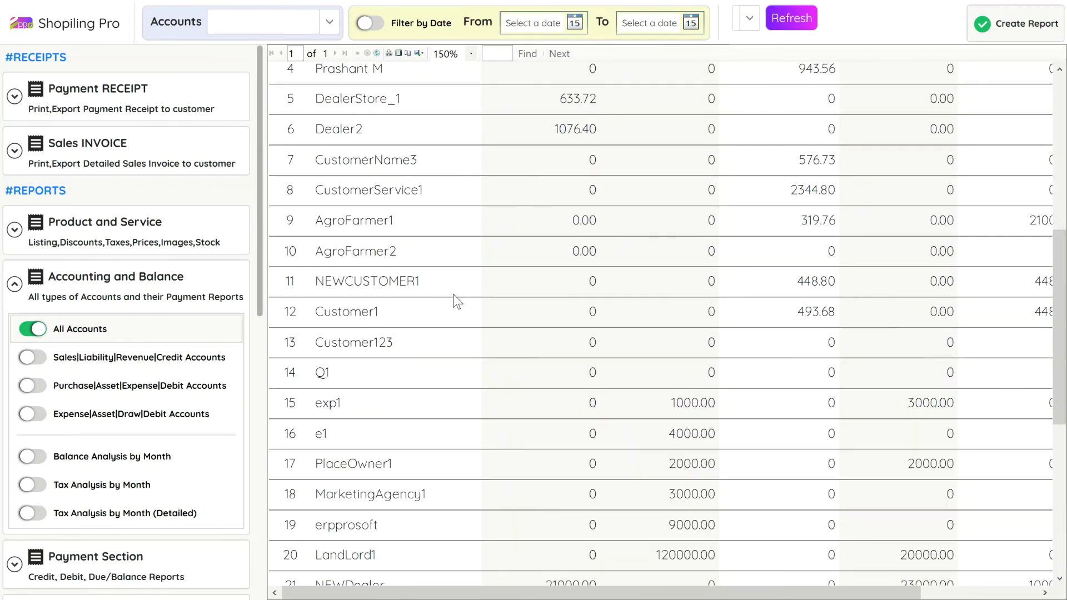
{"action": "scroll", "coordinate": [453, 303], "scroll_direction": "down", "scroll_amount": 4}
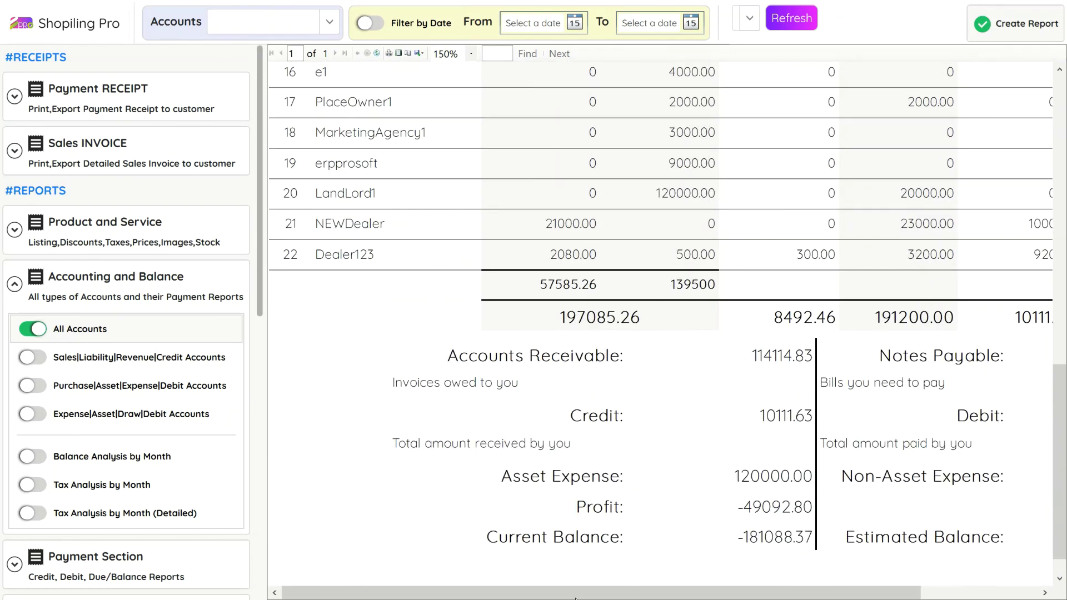
{"action": "left_click_drag", "start_coordinate": [575, 594], "coordinate": [757, 580]}
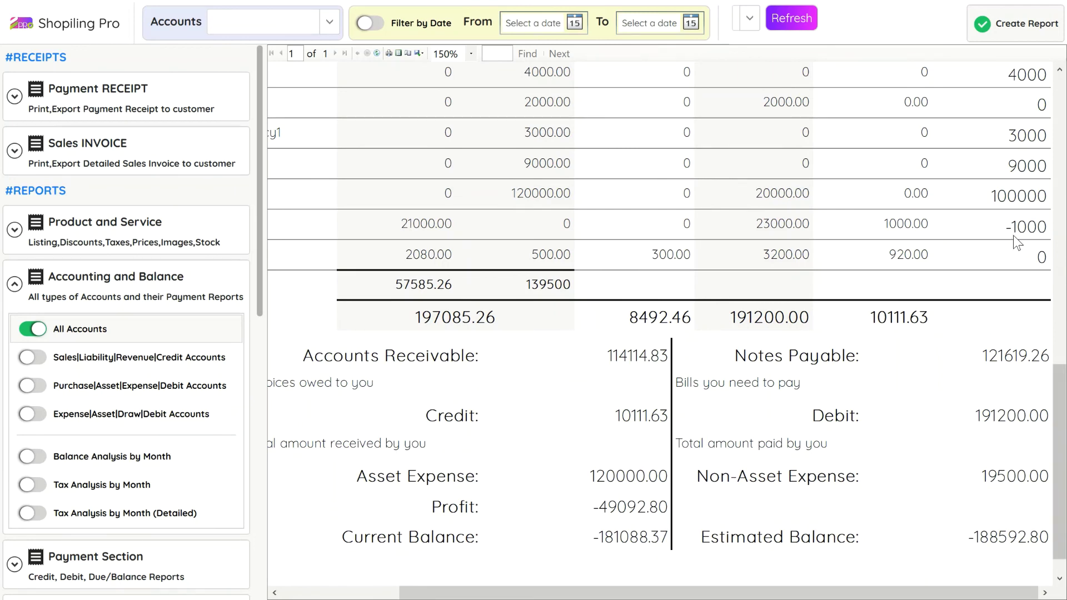
{"action": "scroll", "coordinate": [969, 262], "scroll_direction": "up", "scroll_amount": 2}
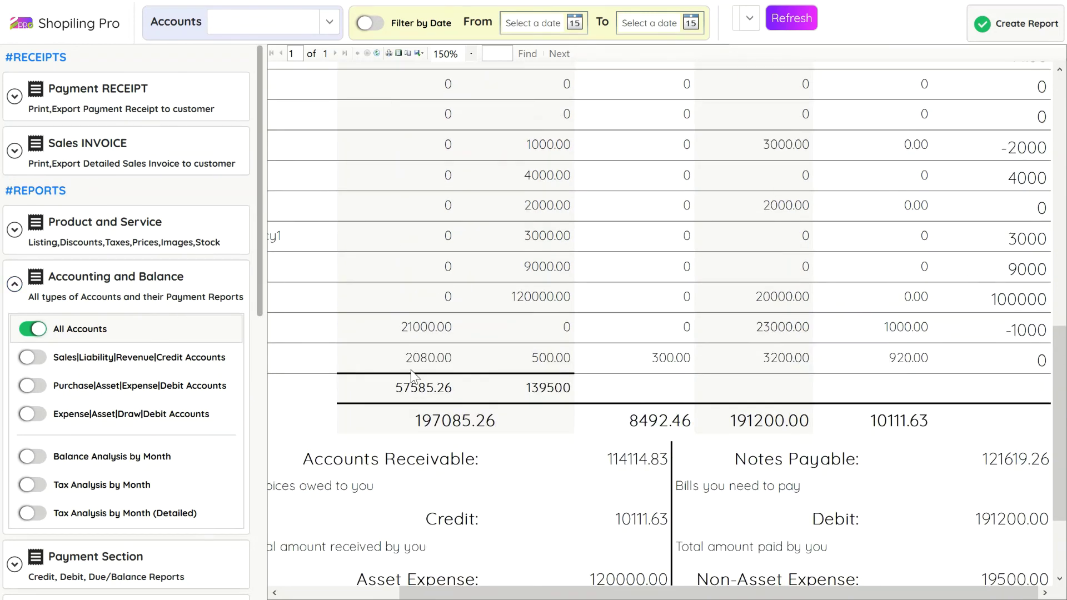